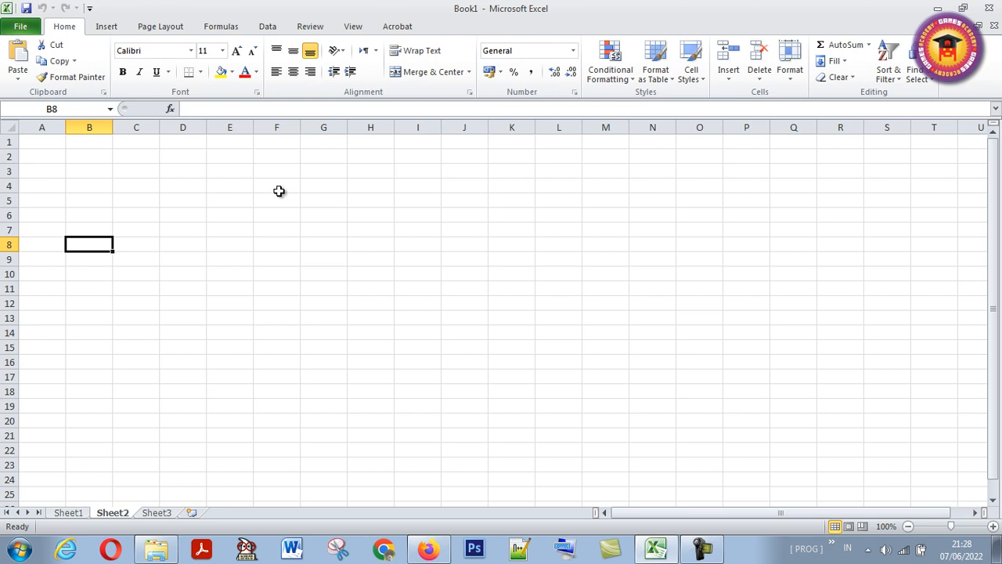
Select single cells on Sheet2 one at a time: K6, F6, G3, C4, D11, D2, C4 and E5
left_click(505, 218)
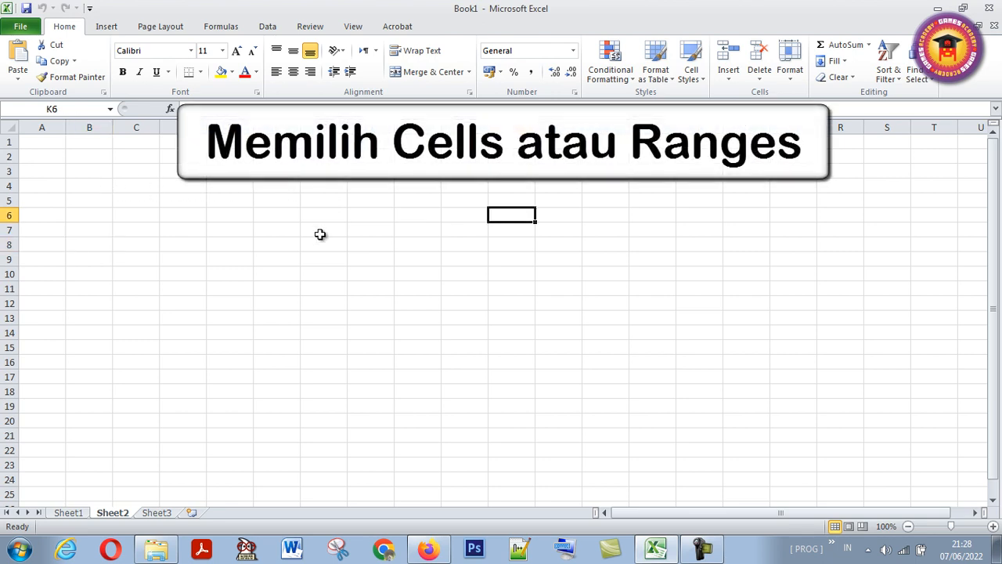
left_click(265, 208)
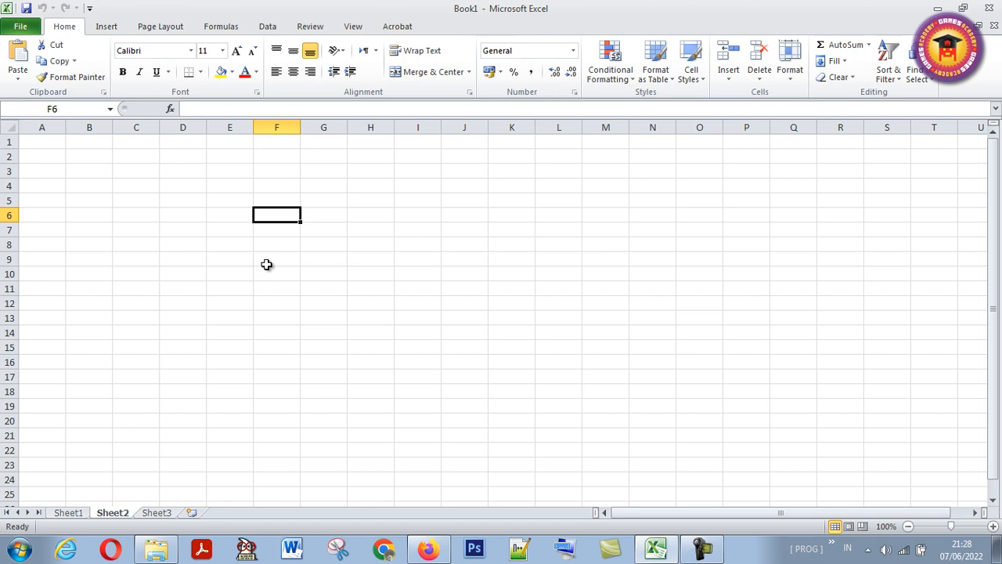
left_click(336, 172)
left_click(145, 184)
left_click(202, 289)
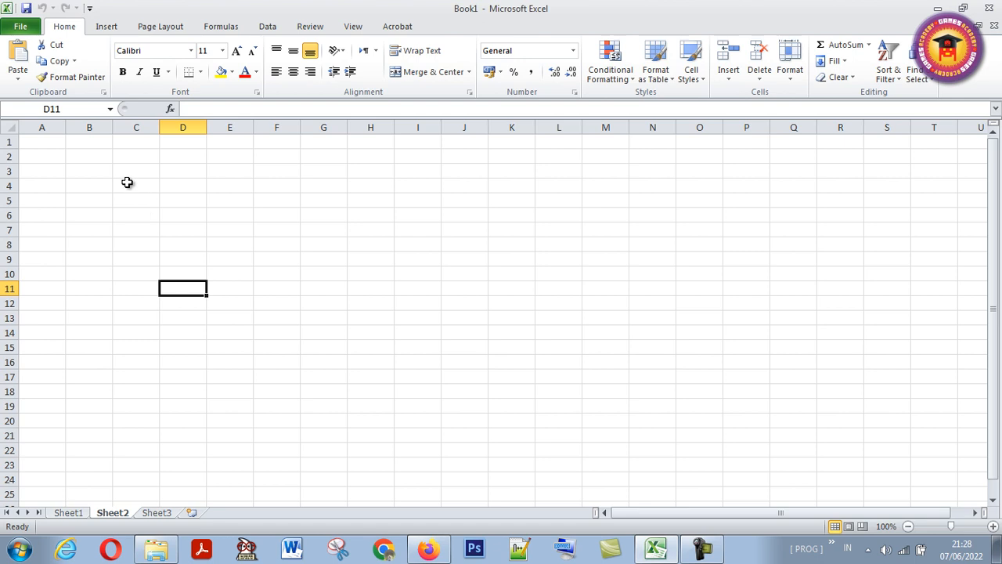
left_click(194, 152)
left_click(139, 182)
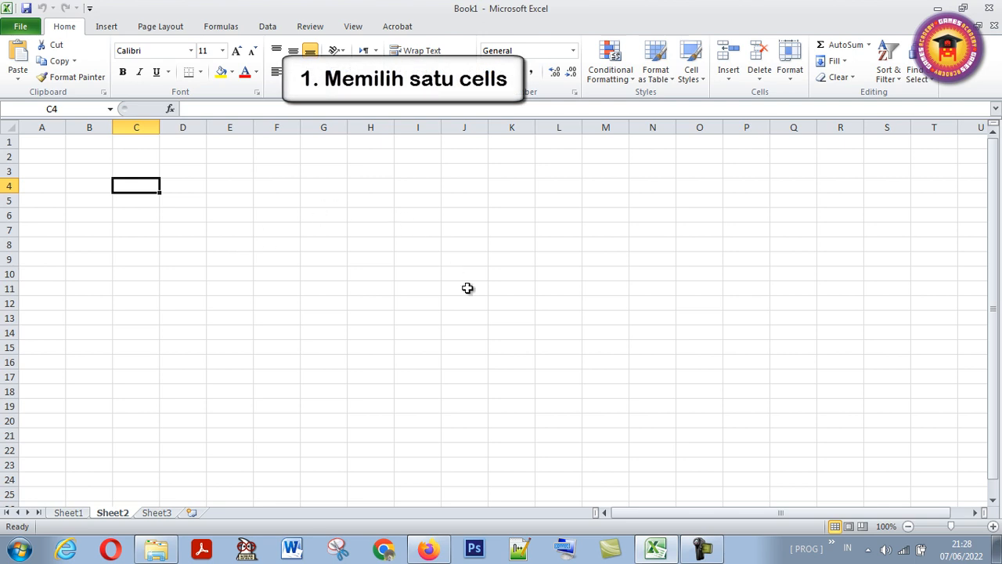
left_click(230, 201)
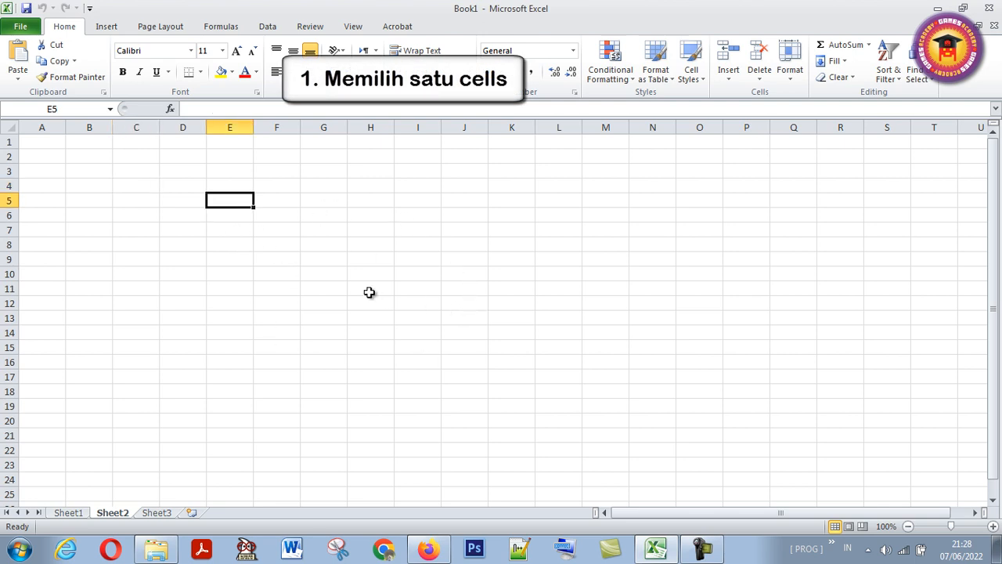
Move the active cell from E5 one cell at a time up, right, left and down, reaching H4 and ending on C4
key("Up")
key("Right")
key("Right")
key("Right")
key("Left")
key("Left")
key("Left")
key("Left")
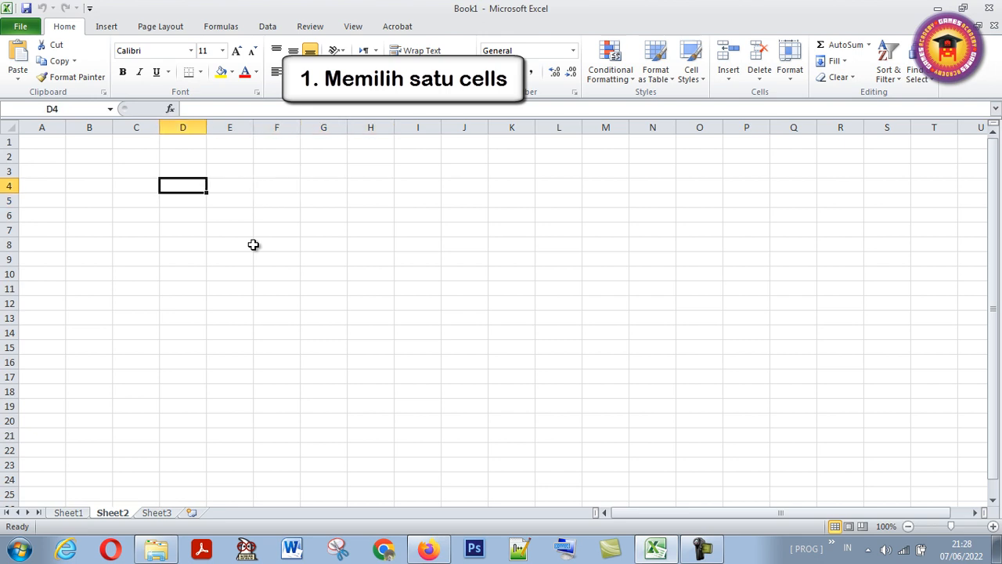
key("Right")
key("Right")
key("Left")
key("Left")
key("Left")
key("Down")
key("Up")
Select scattered single cells one after another across the sheet, including I8, E3, F10 and D16, ending on C8
left_click(405, 241)
left_click(220, 174)
left_click(108, 255)
left_click(271, 277)
left_click(275, 188)
left_click(136, 257)
left_click(268, 361)
left_click(304, 259)
left_click(227, 228)
left_click(138, 244)
left_click(173, 365)
left_click(163, 276)
left_click(139, 246)
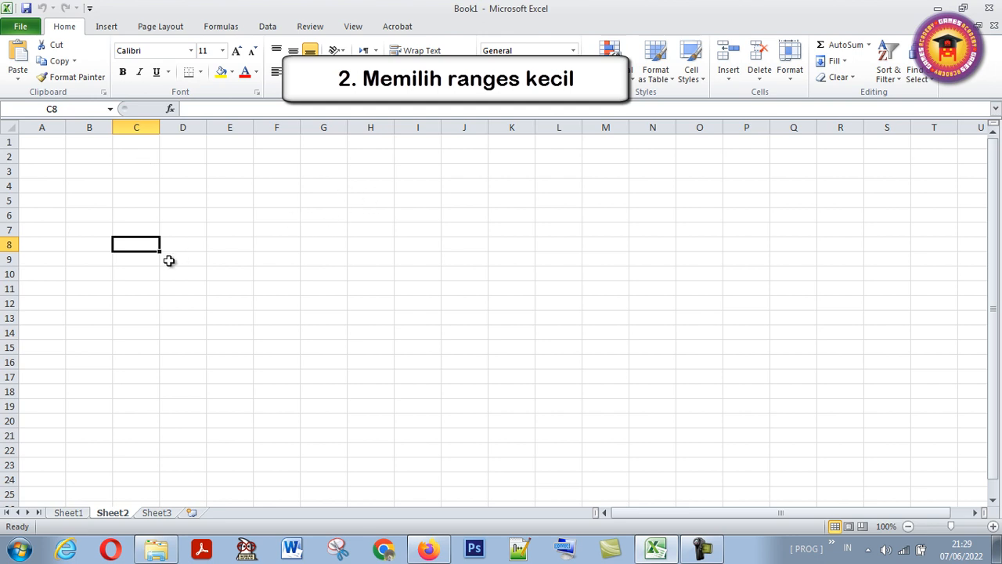
Select the small range C2:I2 in one sweep, and reselect it by extending the selection from C2 one cell at a time
left_click(134, 159)
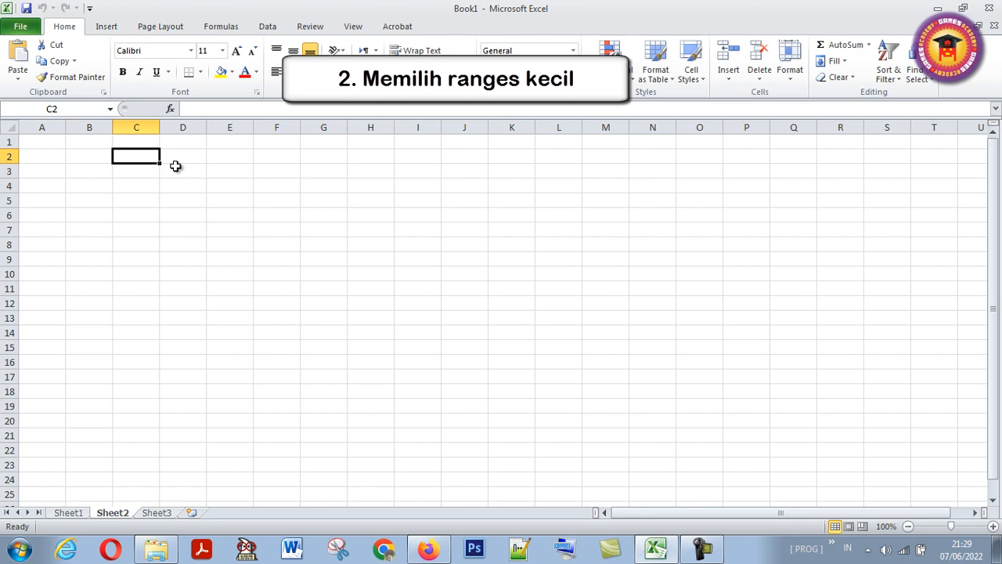
left_click_drag(143, 155, 428, 157)
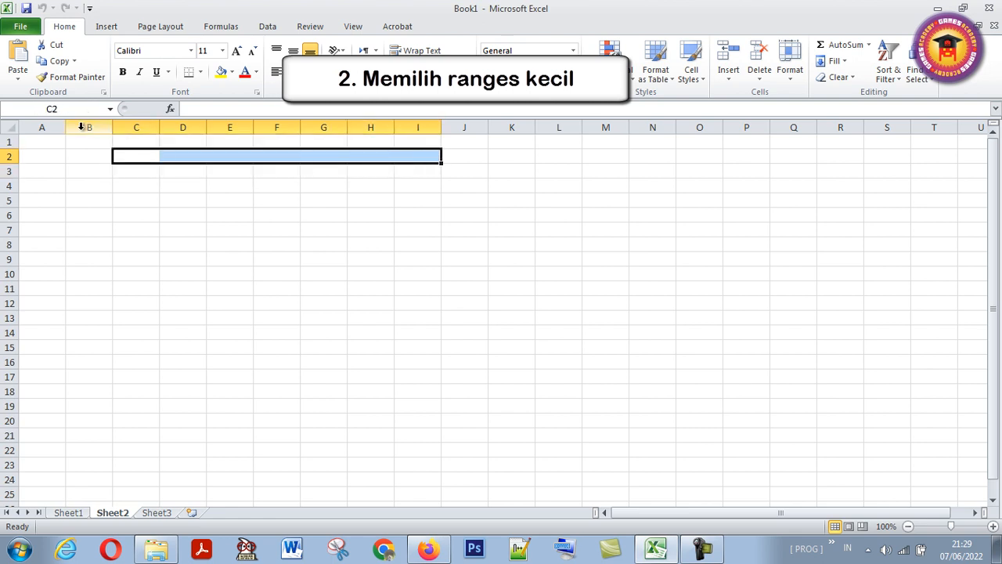
left_click(134, 156)
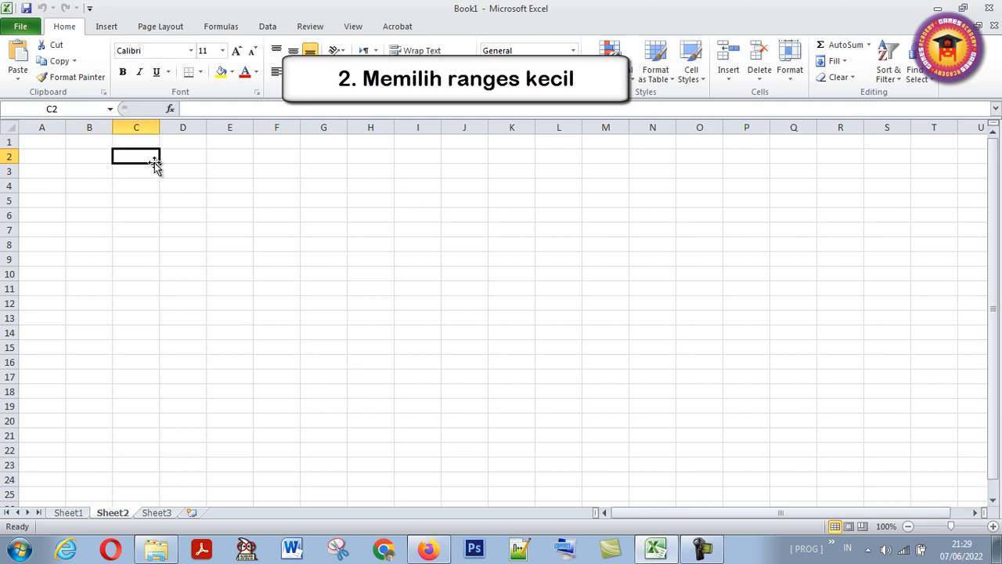
key("shift+Right")
key("shift+Right")
key("shift+Right")
key("shift+Right")
key("shift+Right")
key("shift+Right")
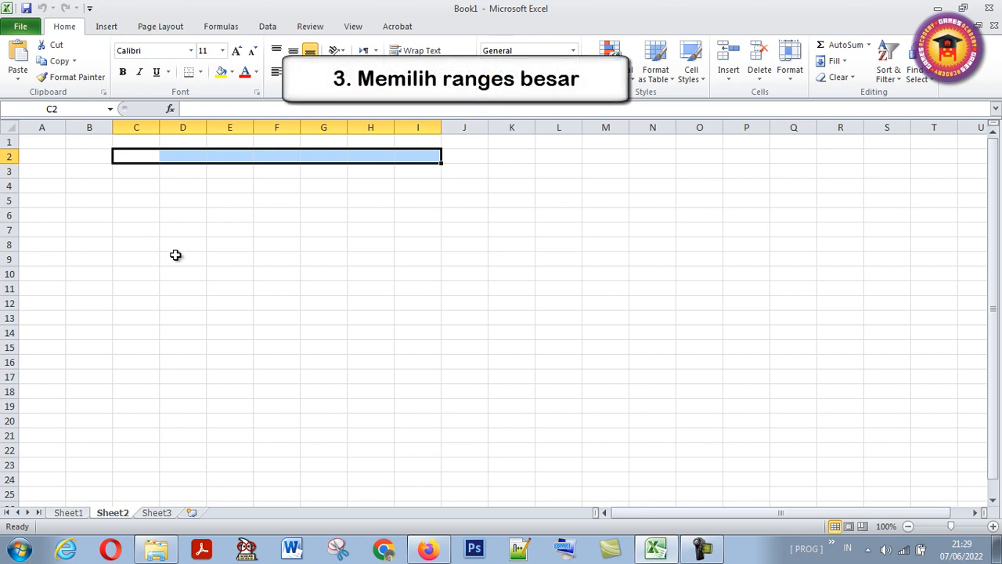
Select the large range from C2 through ATE4, and clear the selection by selecting cell E5
left_click(135, 158)
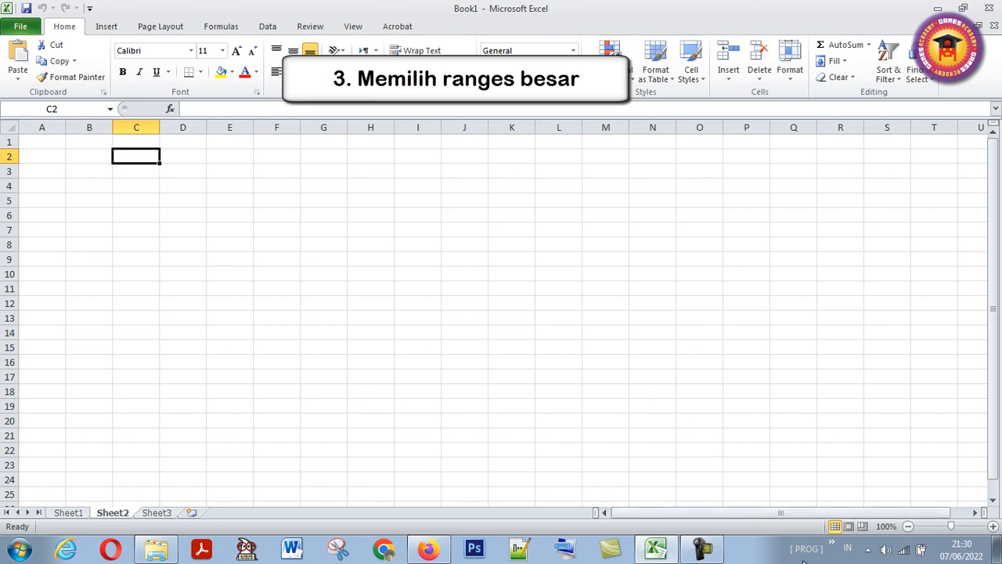
left_click_drag(931, 513, 949, 512)
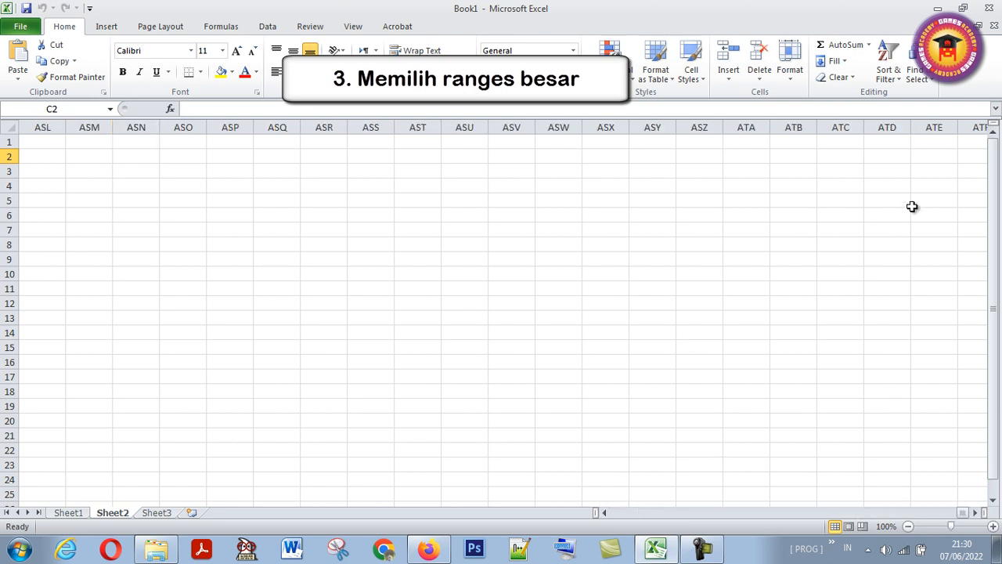
left_click(913, 183, "shift")
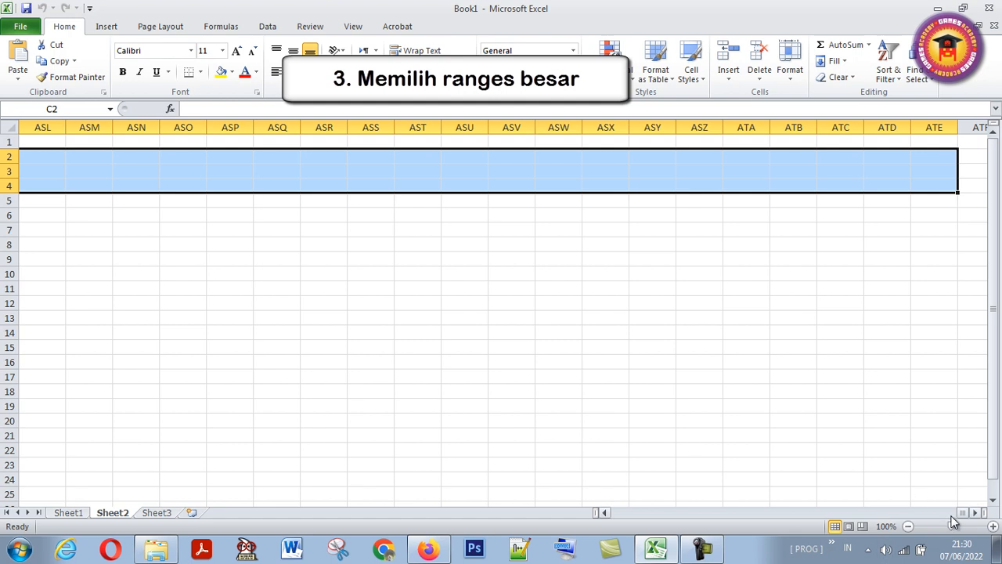
left_click_drag(962, 512, 634, 509)
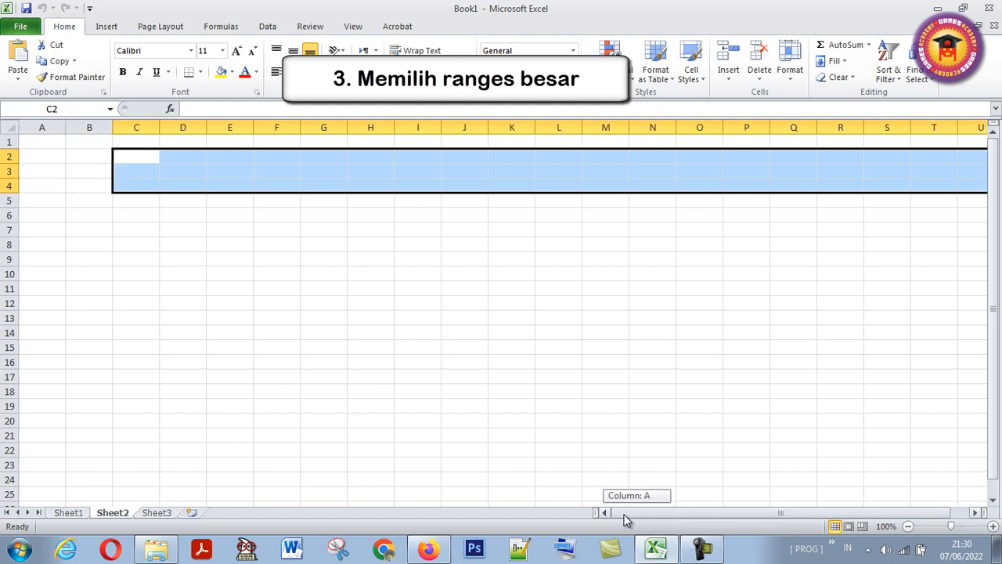
left_click(136, 160)
left_click(243, 196)
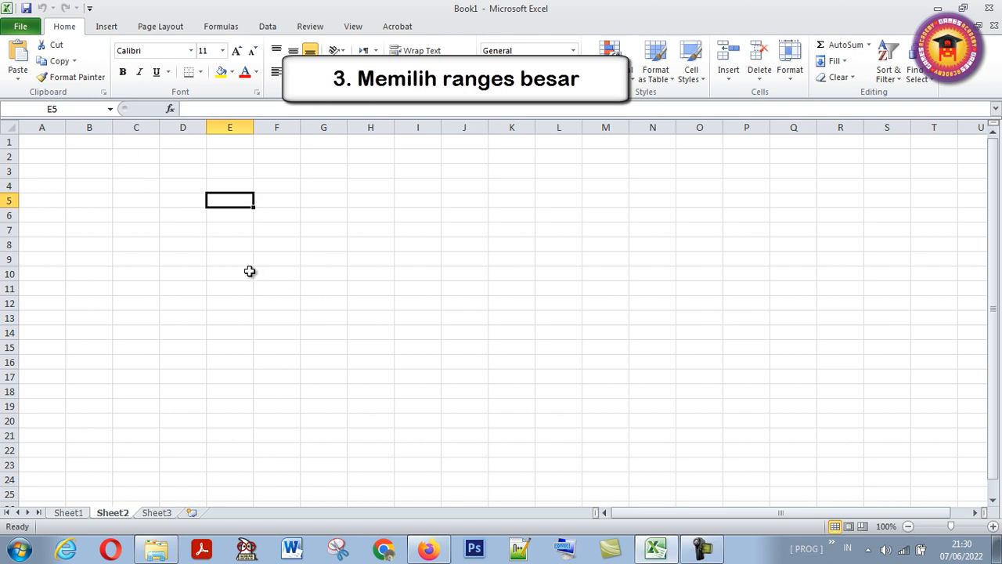
Select all cells of the sheet with F7 as the active cell, and clear the selection by selecting cell I10
left_click(222, 213)
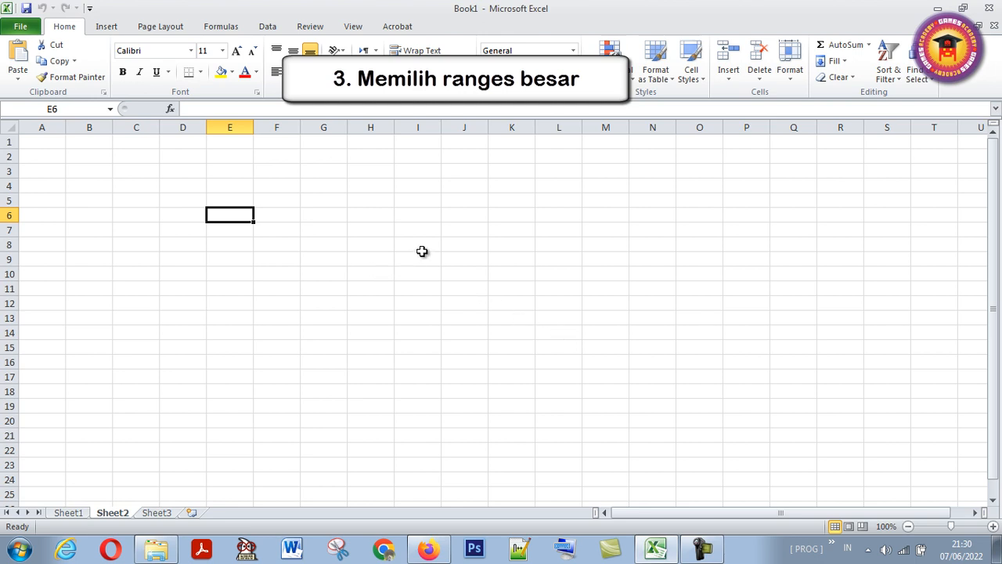
left_click(280, 228)
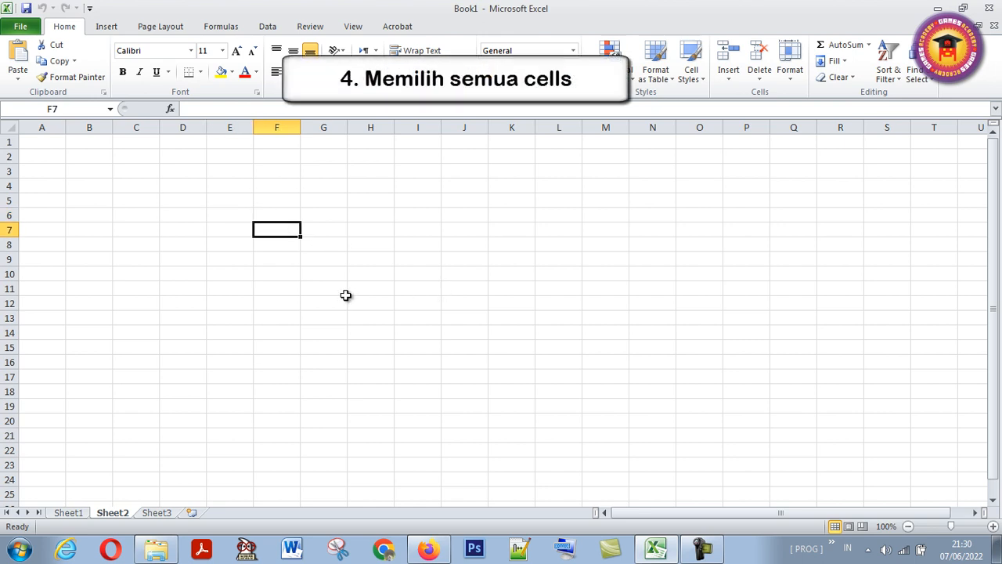
key("ctrl+a")
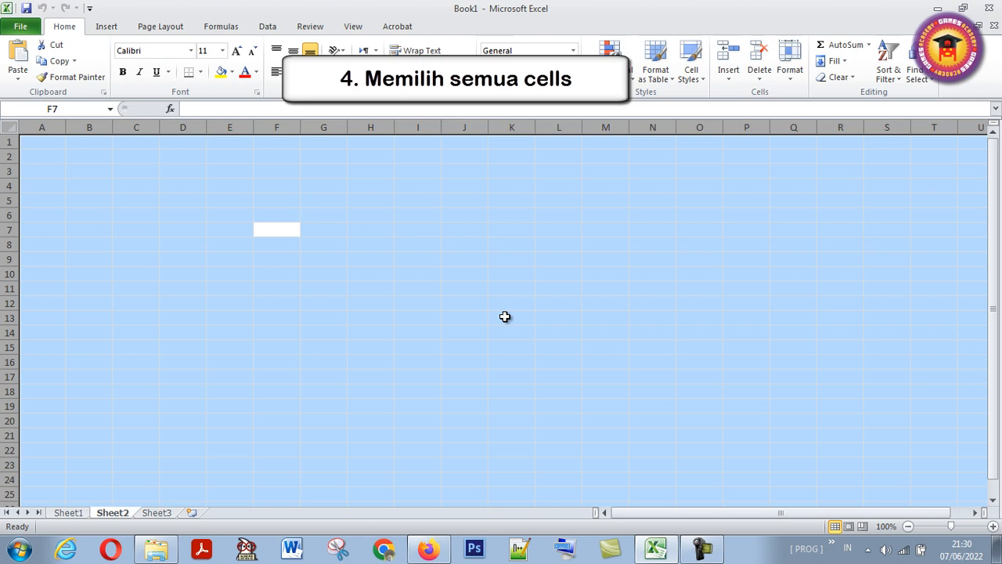
left_click(719, 552)
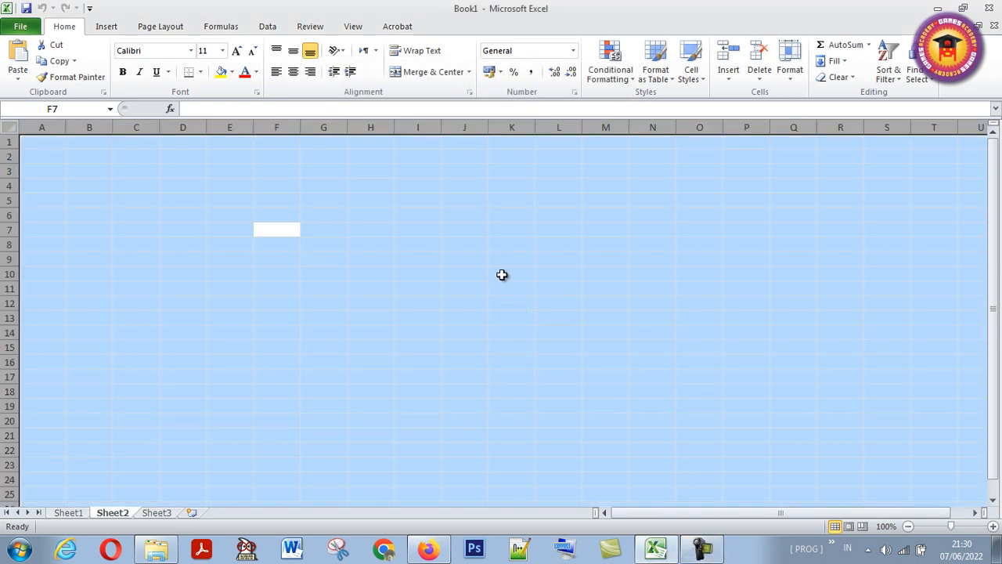
left_click(433, 273)
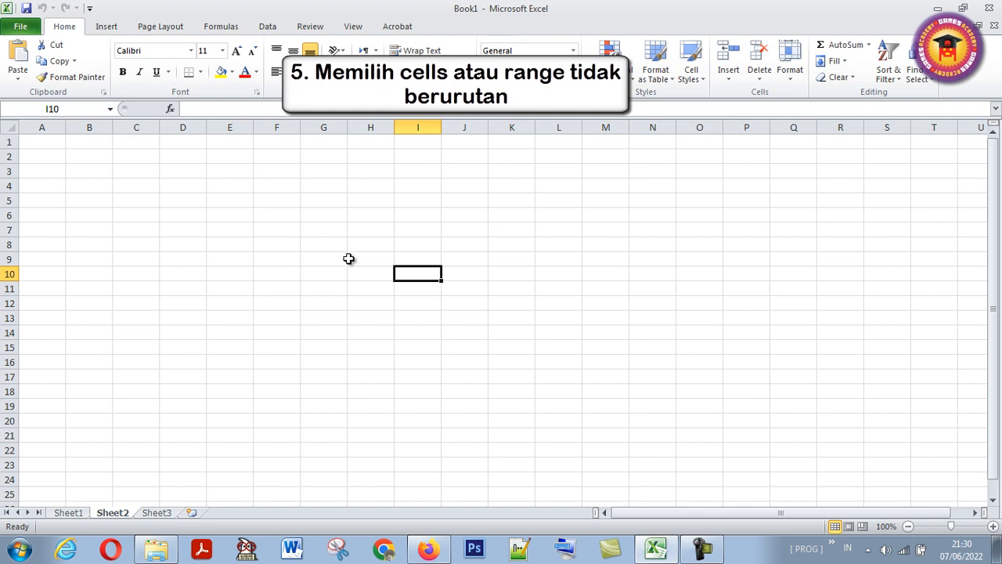
Select nonadjacent cells E7, D4, K7, M4 and C8 together with ranges G12:H19, M11:O19, P5:Q7, H5:I6 and C15:D18
left_click(240, 228)
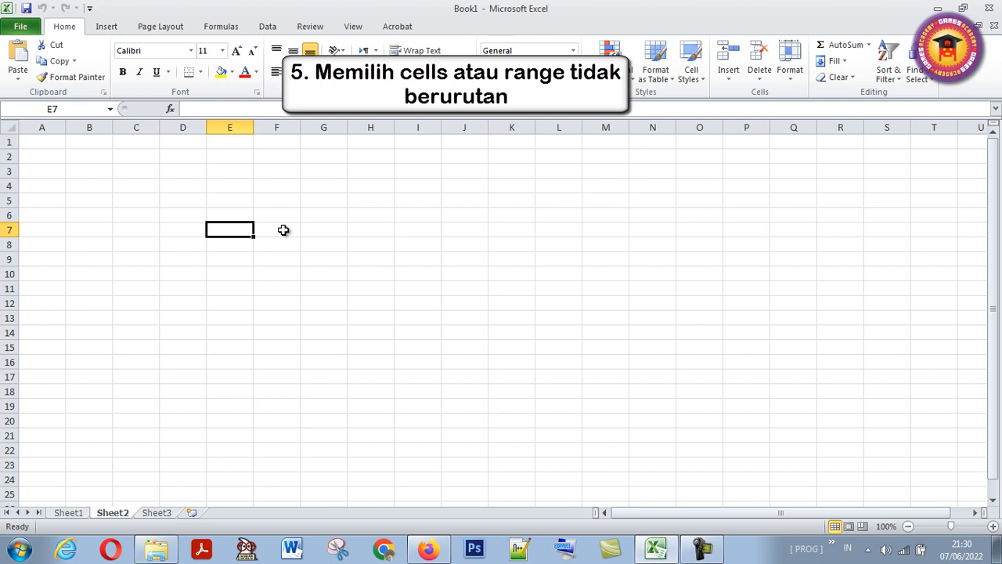
left_click(195, 183, "ctrl")
left_click(493, 232, "ctrl")
left_click_drag(323, 303, 359, 402)
left_click_drag(597, 290, 708, 403)
left_click_drag(793, 229, 727, 201)
left_click(599, 186, "ctrl")
left_click_drag(391, 200, 423, 221)
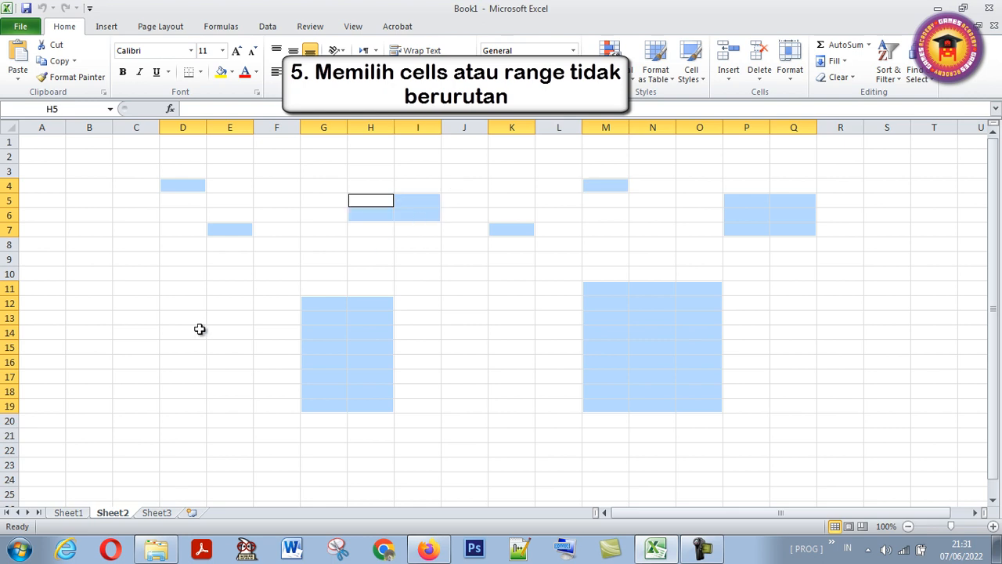
left_click_drag(152, 343, 199, 391)
left_click(150, 243, "ctrl")
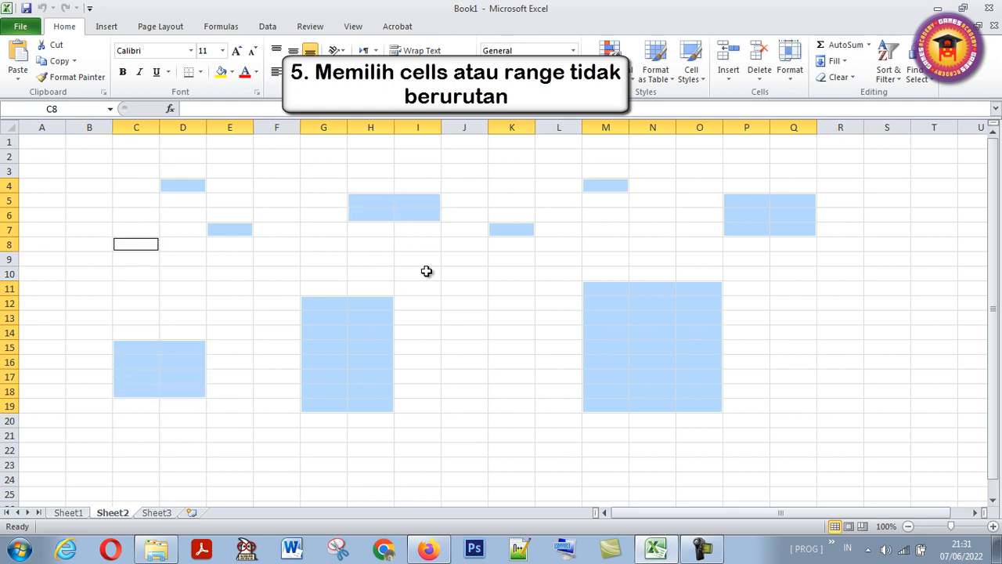
Add ranges I10:K14, K20:M22, R16:S17, Q22:R24, R6:S10, M6:O6 and I2:J2 to the selection, and clear it by selecting cell F9
left_click_drag(425, 271, 517, 331)
left_click_drag(509, 420, 619, 445)
left_click_drag(834, 362, 884, 378)
left_click_drag(793, 450, 854, 479)
left_click_drag(877, 273, 834, 213)
left_click_drag(701, 215, 595, 215)
left_click_drag(470, 155, 427, 154)
left_click(274, 258)
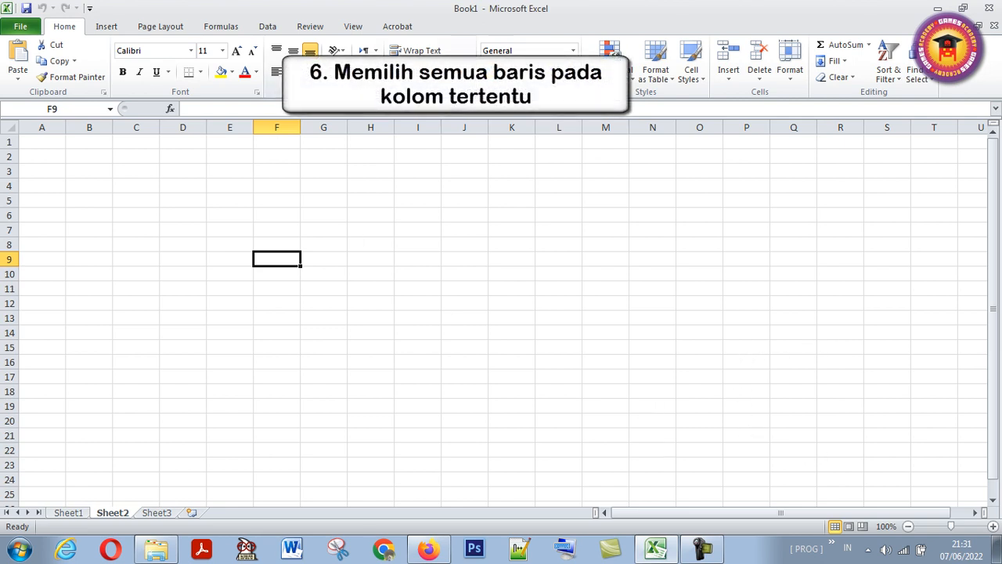
Select the entire column H, and select the entire column M instead
left_click(371, 242)
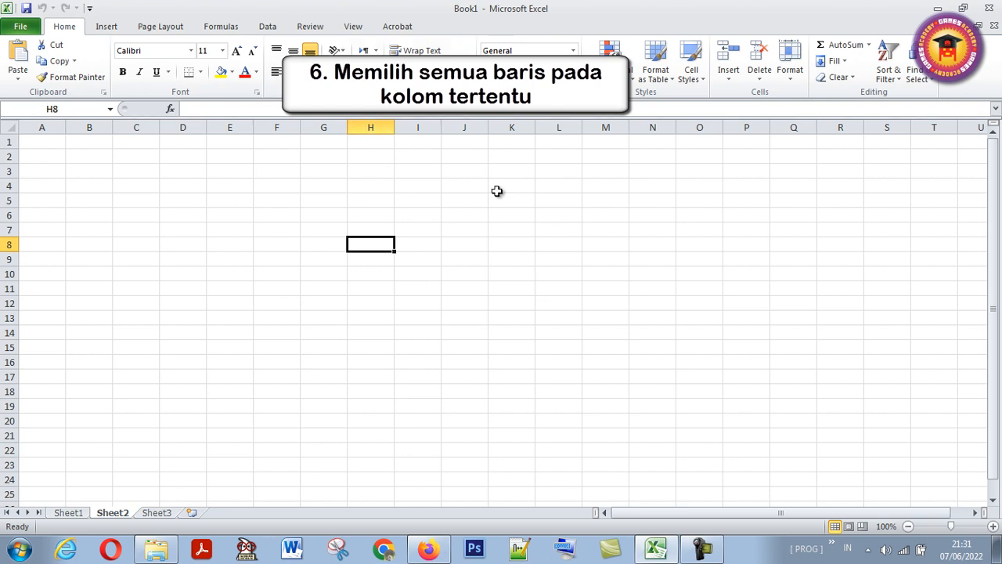
left_click(373, 127)
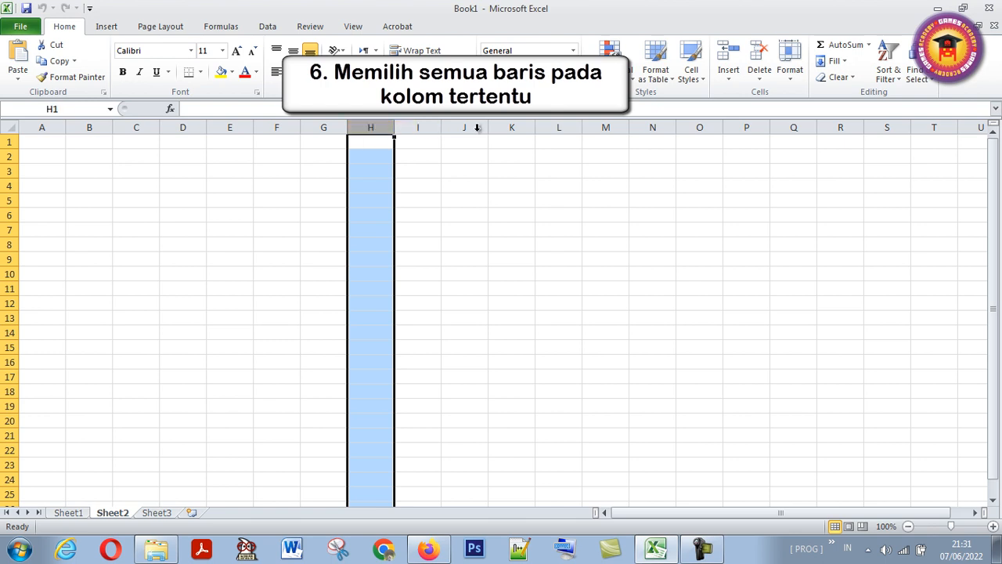
left_click(598, 127)
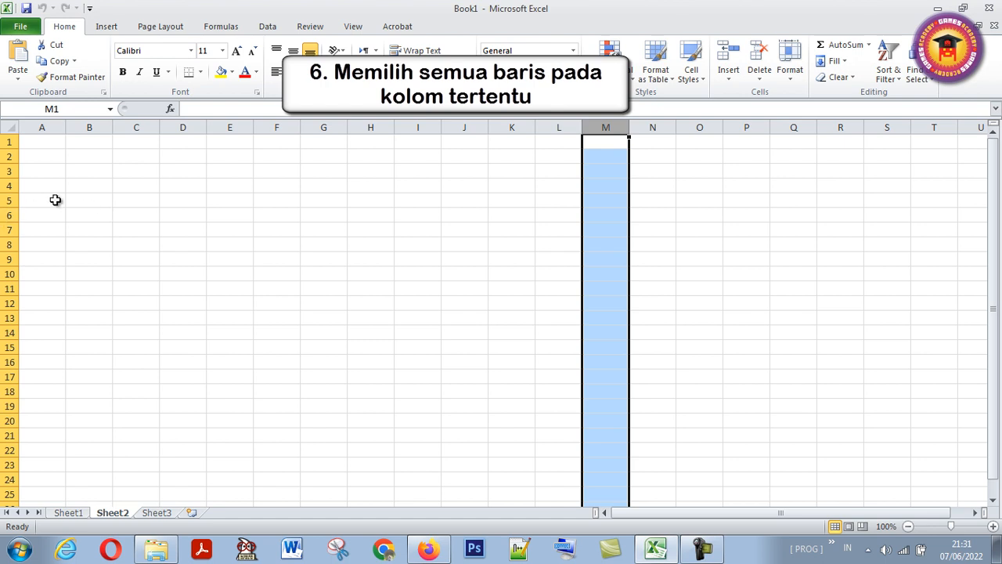
Select entire rows one at a time: row 10, row 8, row 5, row 3, row 5 and row 20
left_click(312, 201)
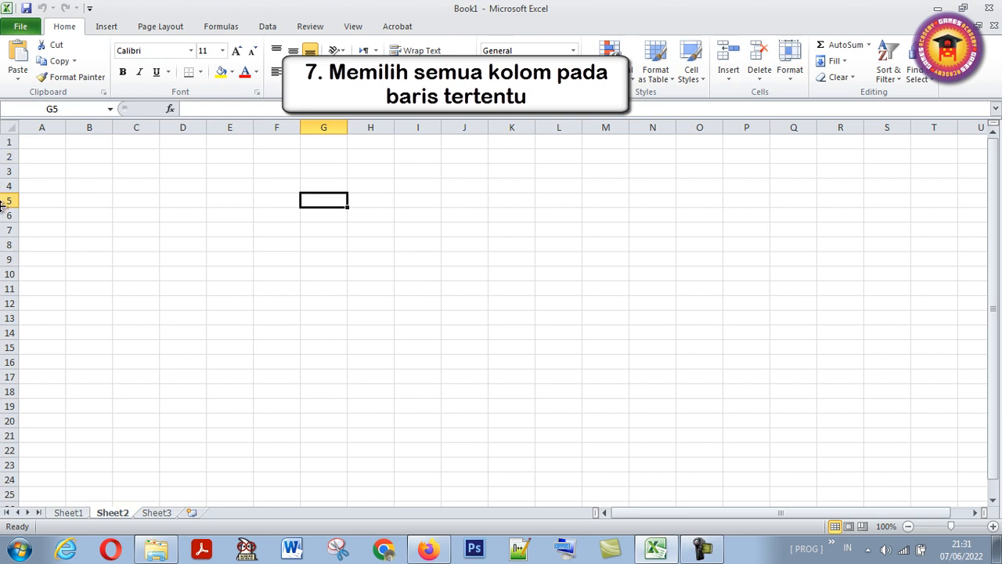
left_click(7, 273)
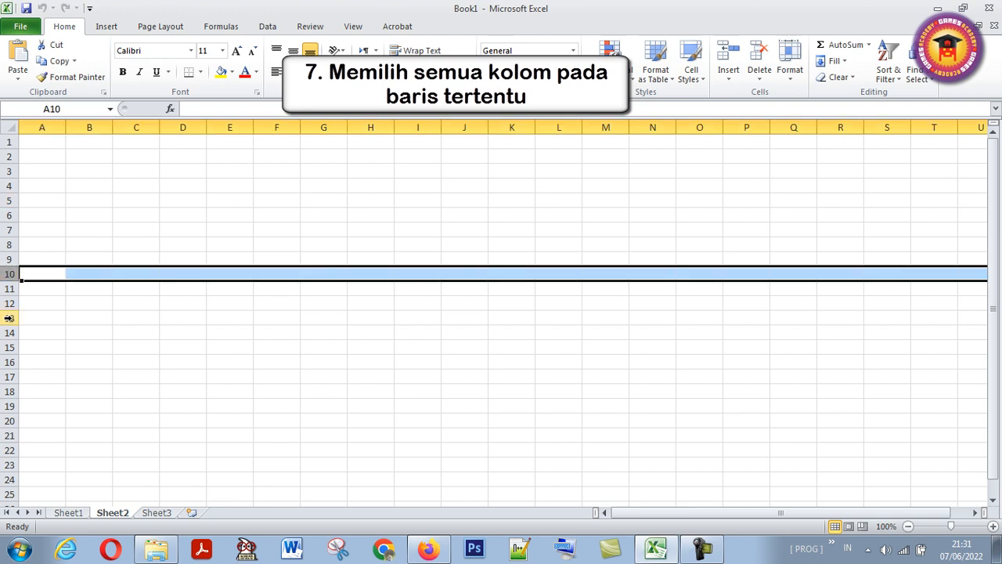
left_click(6, 244)
left_click(7, 200)
left_click(7, 170)
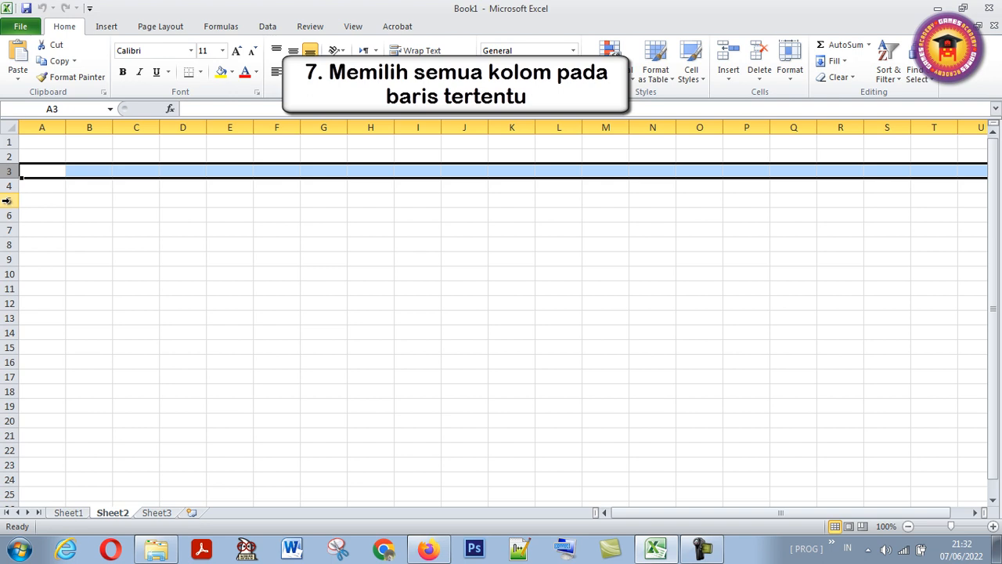
left_click(7, 200)
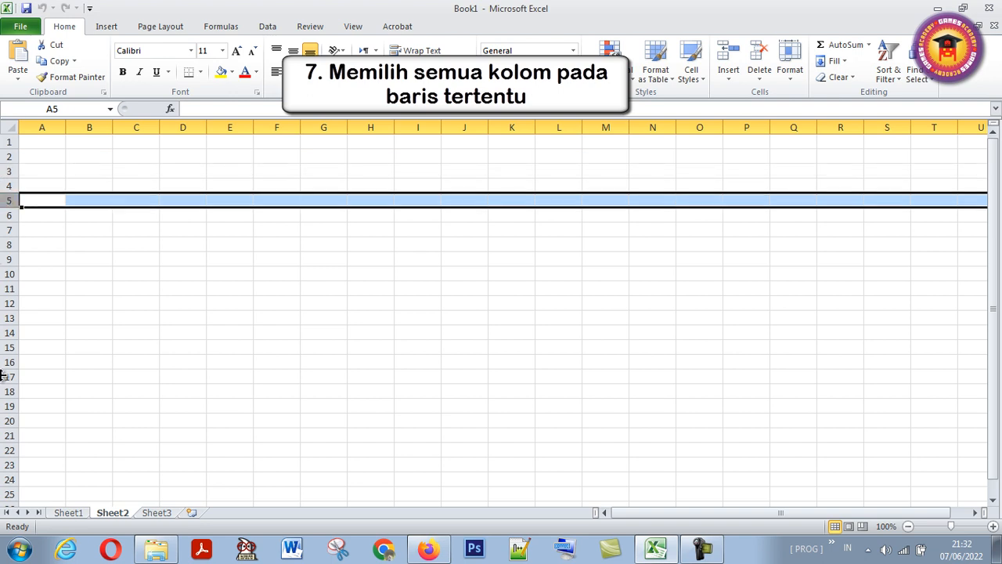
left_click(6, 420)
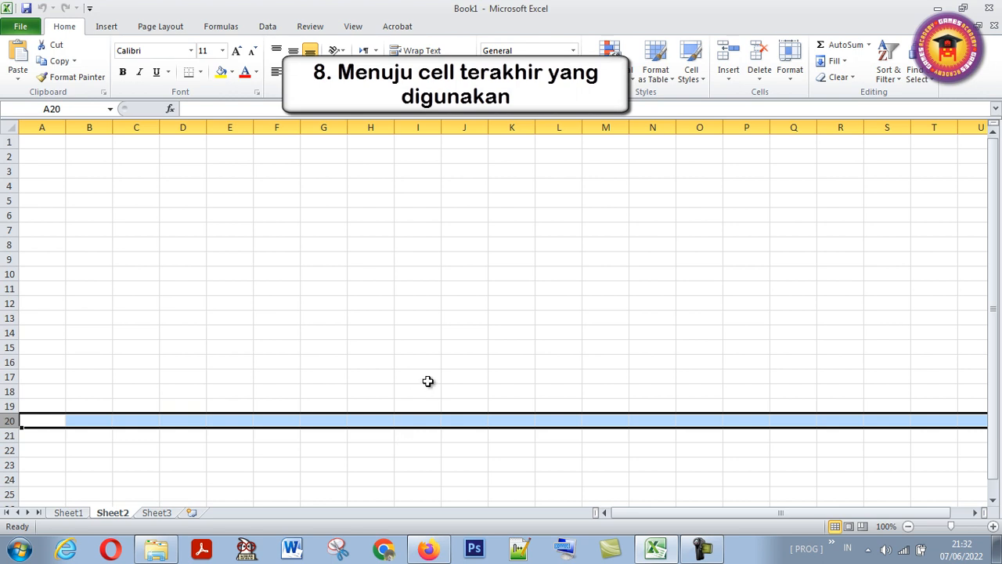
Clear the row selection by selecting cell I17, and select cell C3
key("ctrl+End")
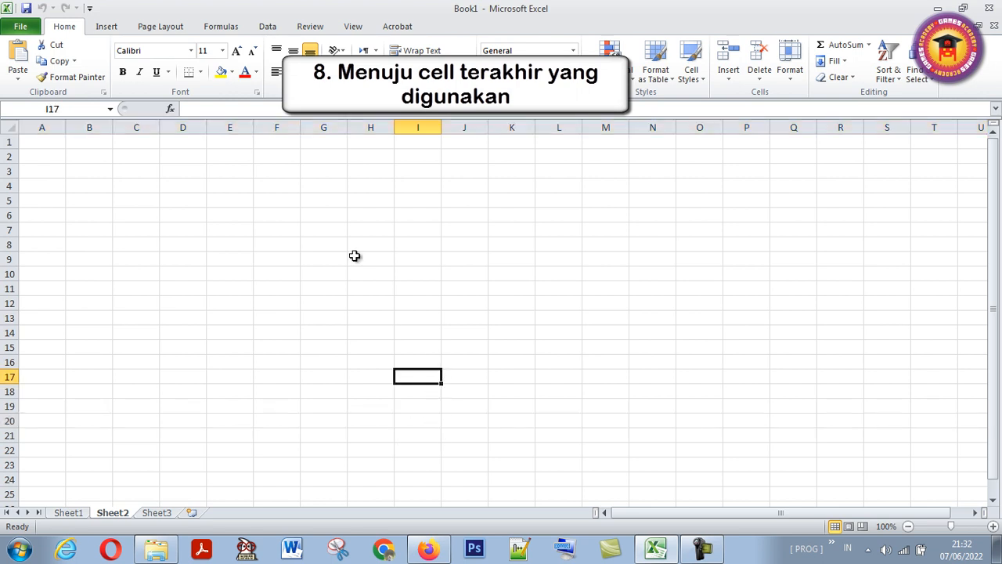
left_click(133, 167)
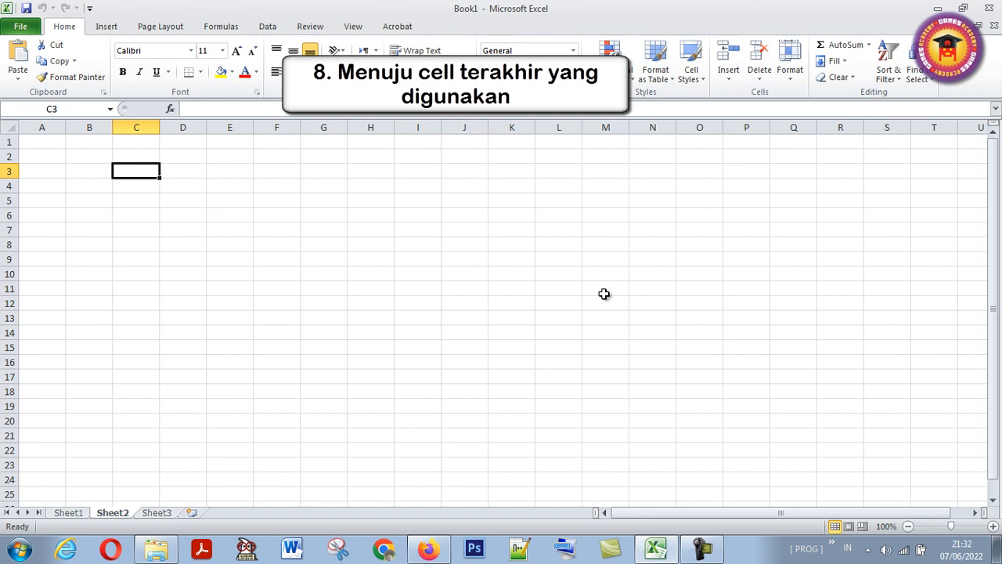
Enter the numbers 1 in cell D6, 3 in cell G9 and 2 in cell F7
left_click(195, 214)
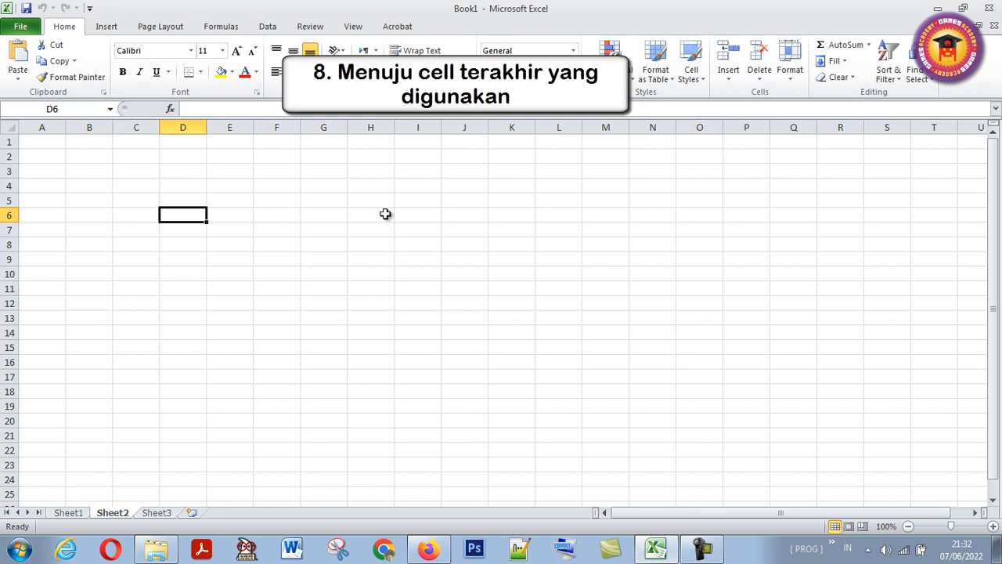
type("1")
left_click(324, 259)
type("3")
left_click(266, 230)
type("2")
Enter the letters w in cell E7, e in cell F9 and r in cell G12
left_click(231, 232)
type("w")
left_click(235, 273)
left_click(273, 262)
type("e")
left_click(244, 289)
left_click(325, 302)
type("r")
Extend the selection from cell I12 back to the last used cell G12, and clear it by selecting cell F17
left_click(431, 302)
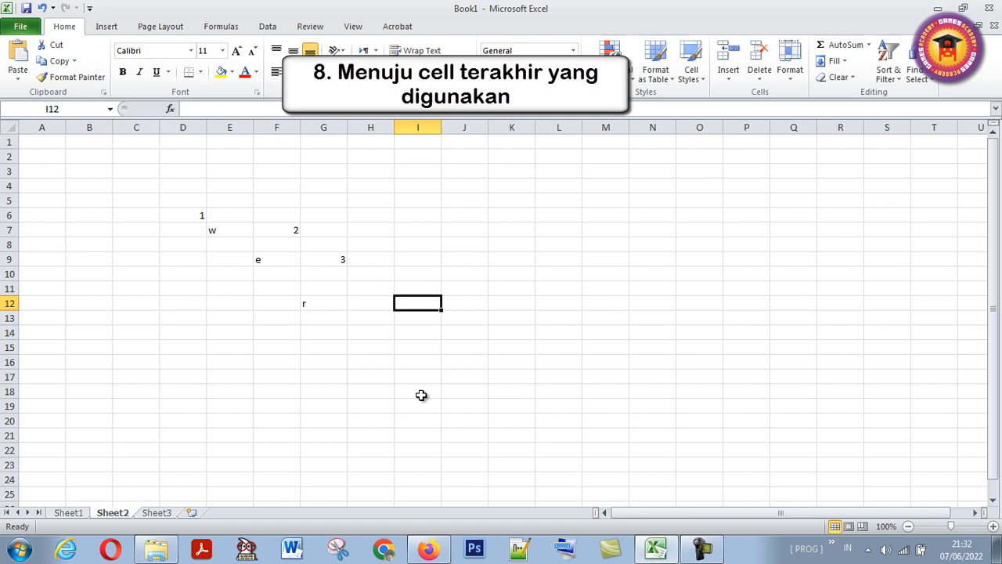
key("ctrl+shift+Left")
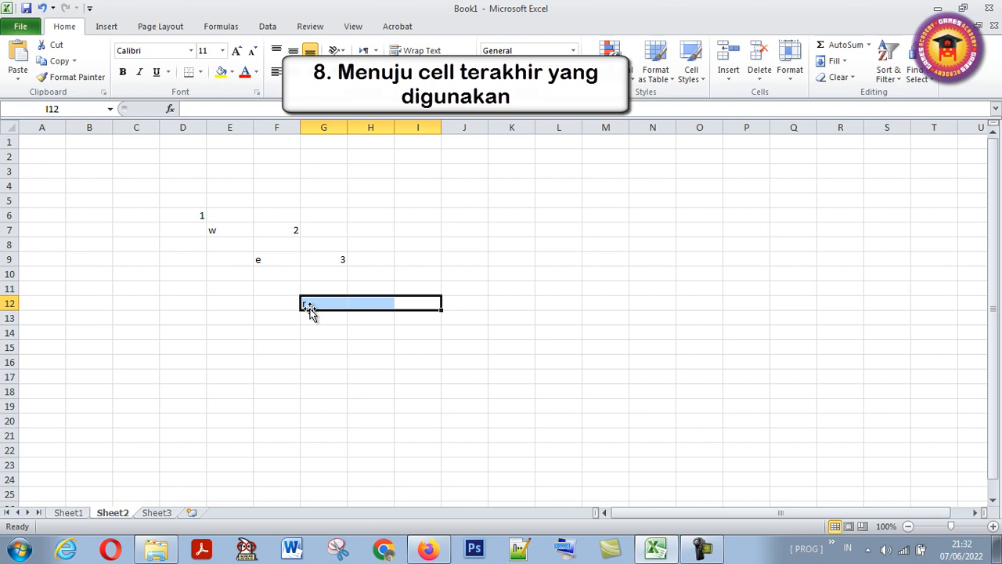
left_click(288, 374)
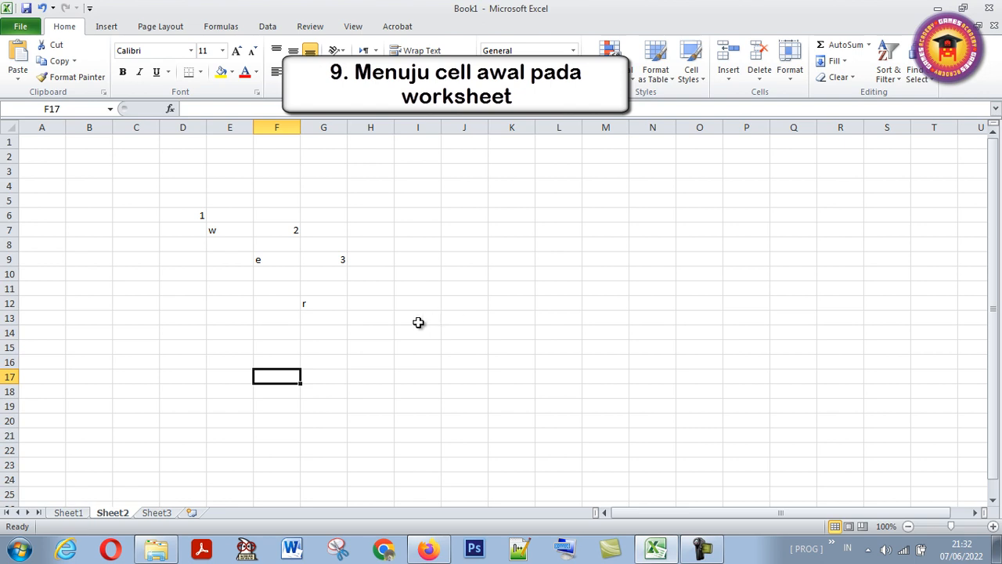
Extend the selection from cell E3 to the worksheet's first cell, and select only cell A1
left_click(247, 174)
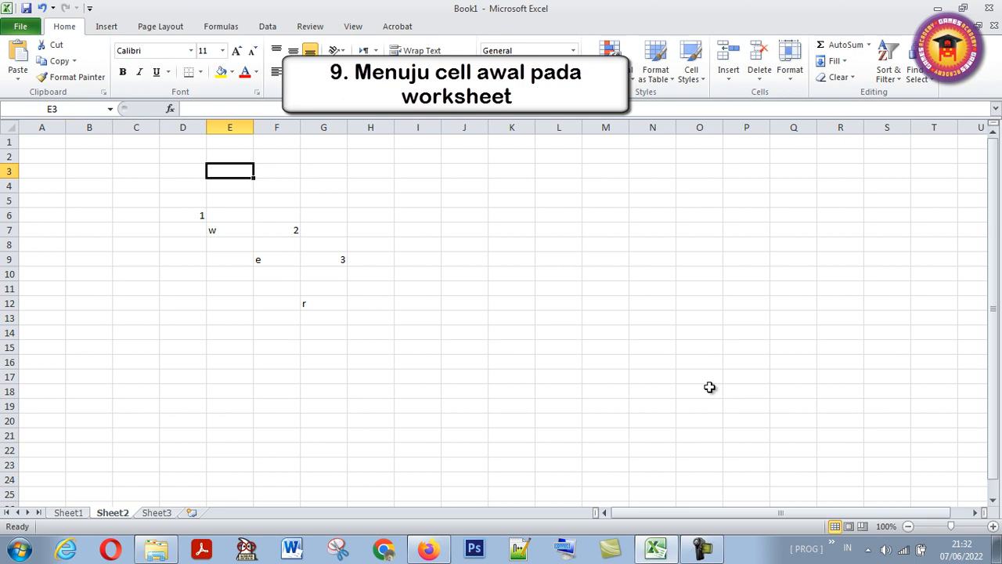
key("ctrl+shift+Home")
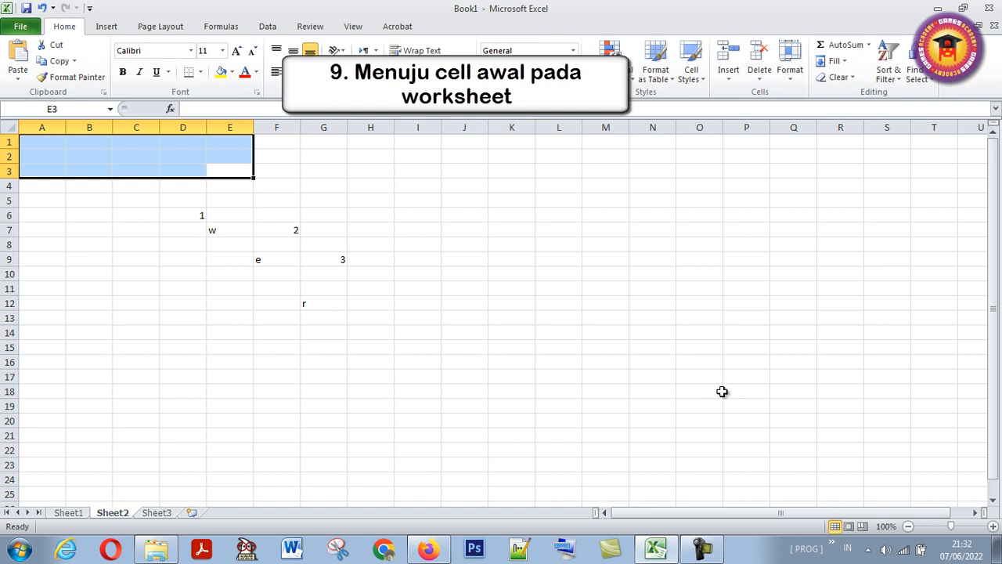
left_click(24, 142)
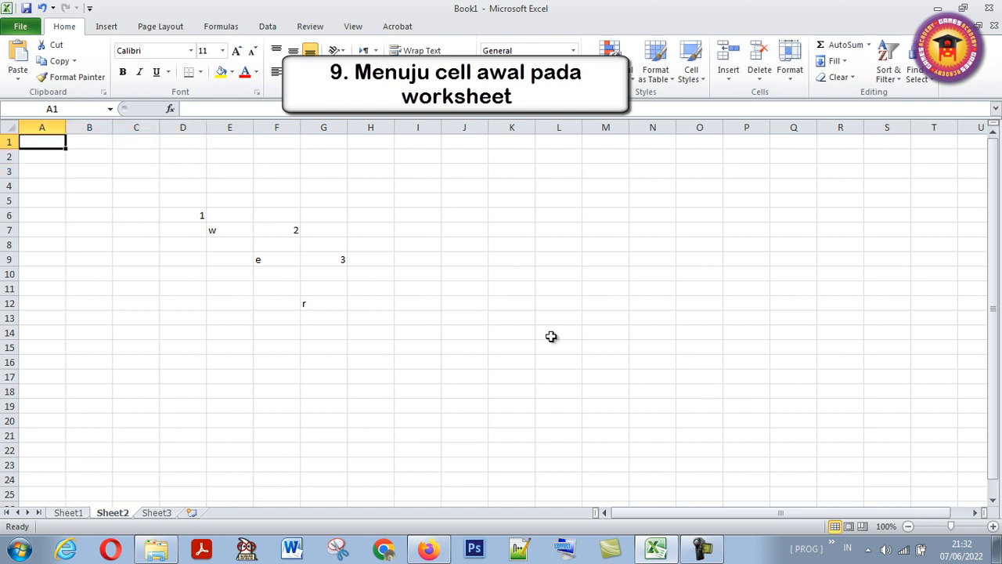
Extend the selection from cell J12 to the worksheet's first cell, and clear it by selecting cell L20
left_click(463, 301)
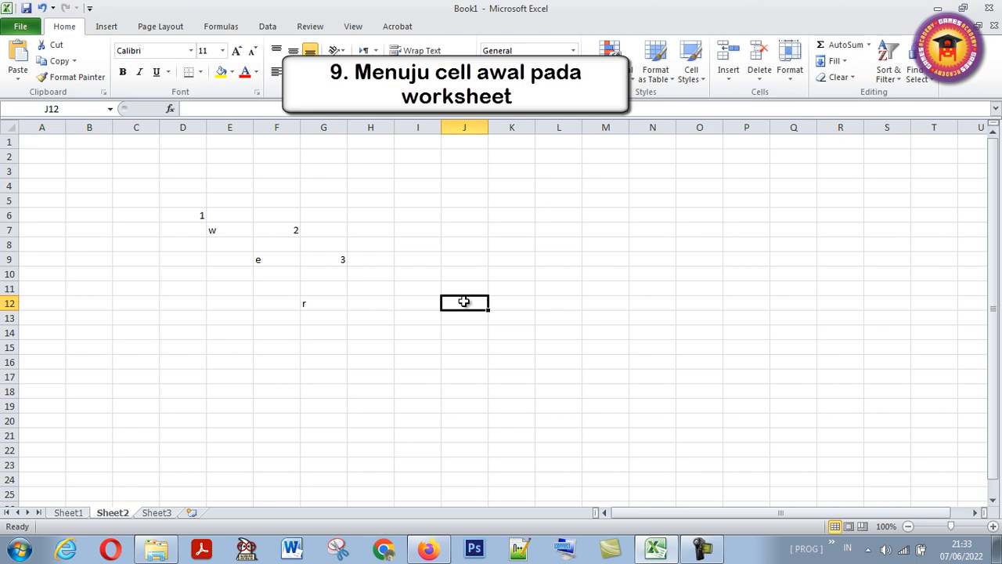
key("ctrl+shift+Home")
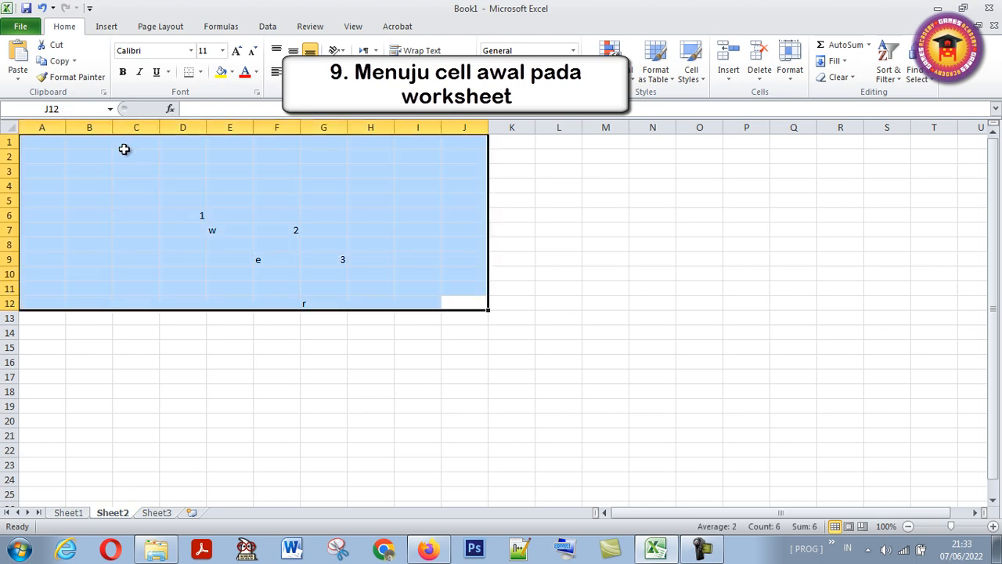
left_click(559, 422)
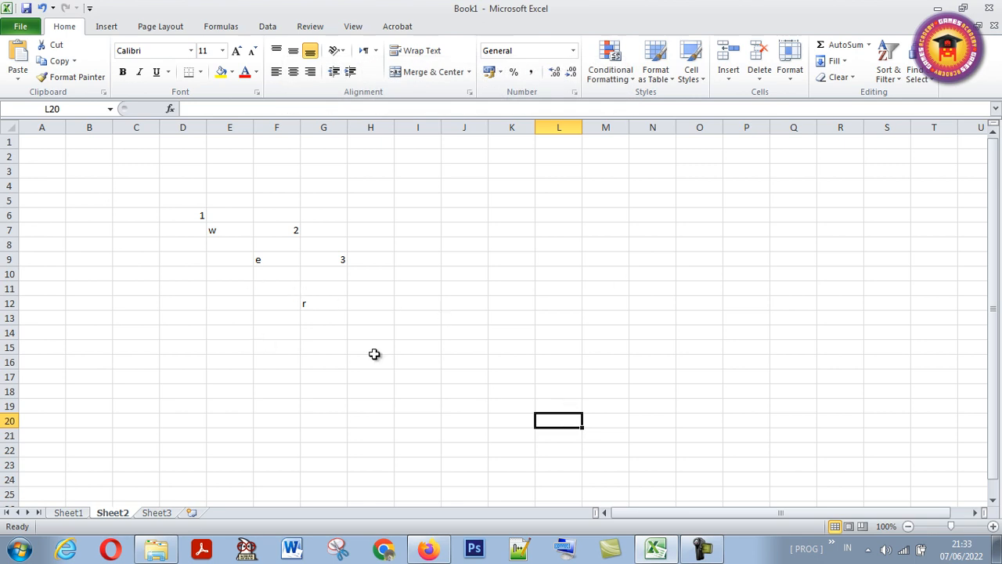
left_click(384, 230)
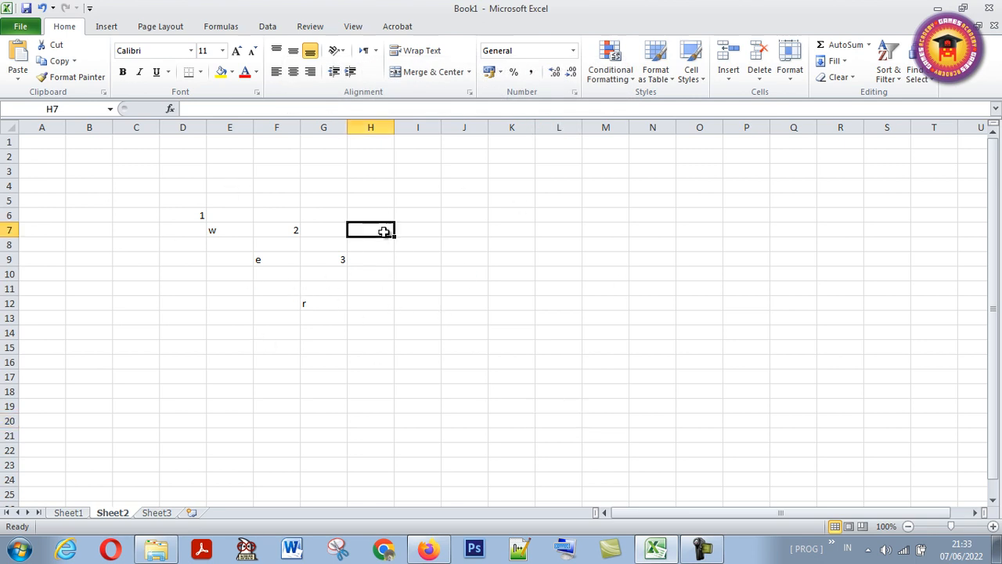
left_click(508, 392)
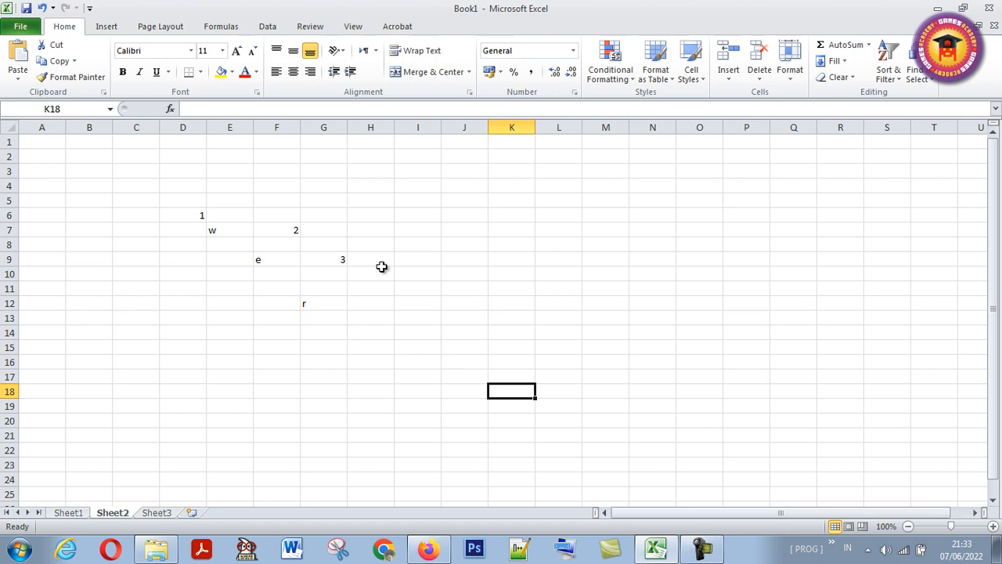
left_click(244, 249)
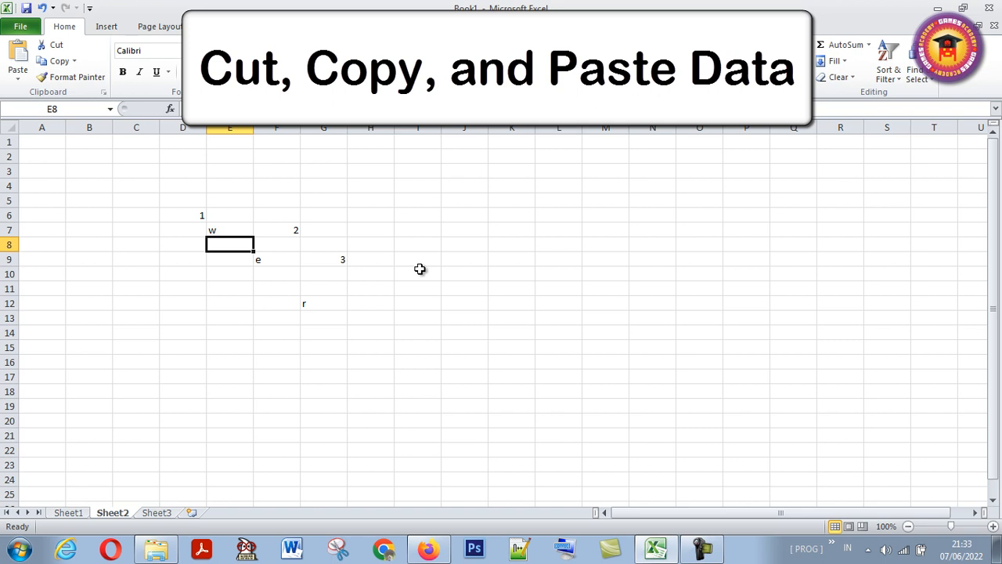
left_click(361, 260)
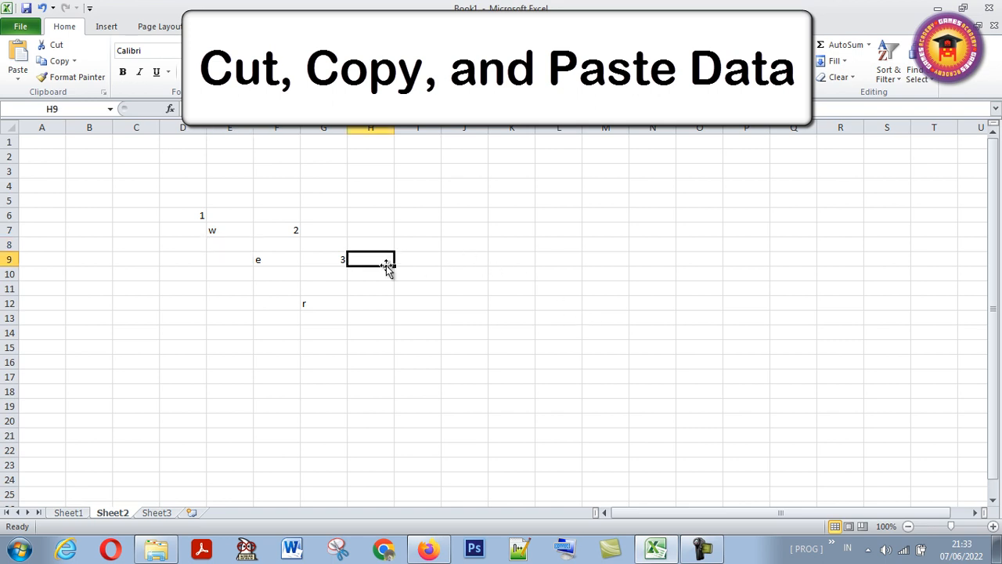
left_click(702, 550)
Cut the 1 from cell D6 and paste it into cell I6, ending with cell H8 selected
left_click(198, 216)
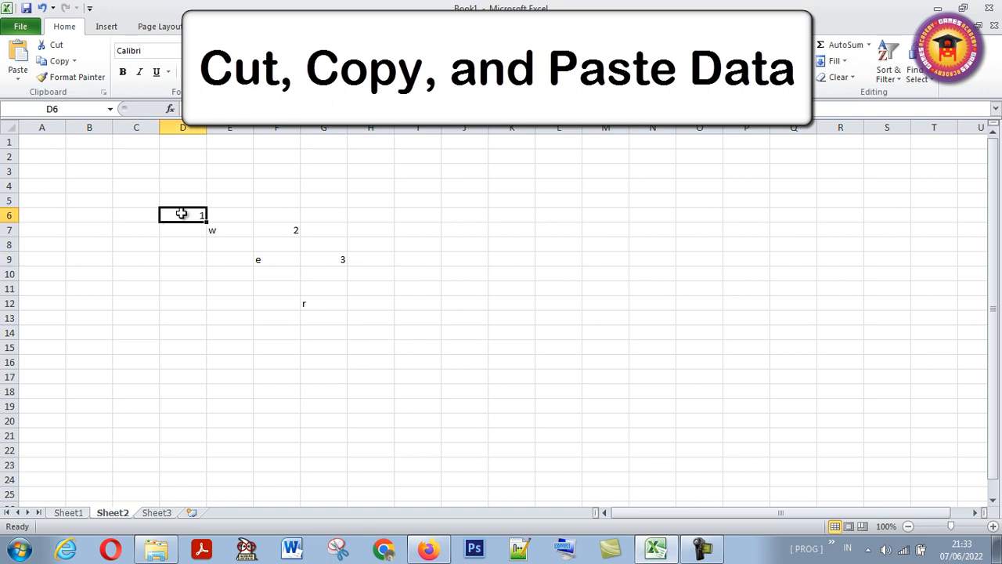
right_click(189, 220)
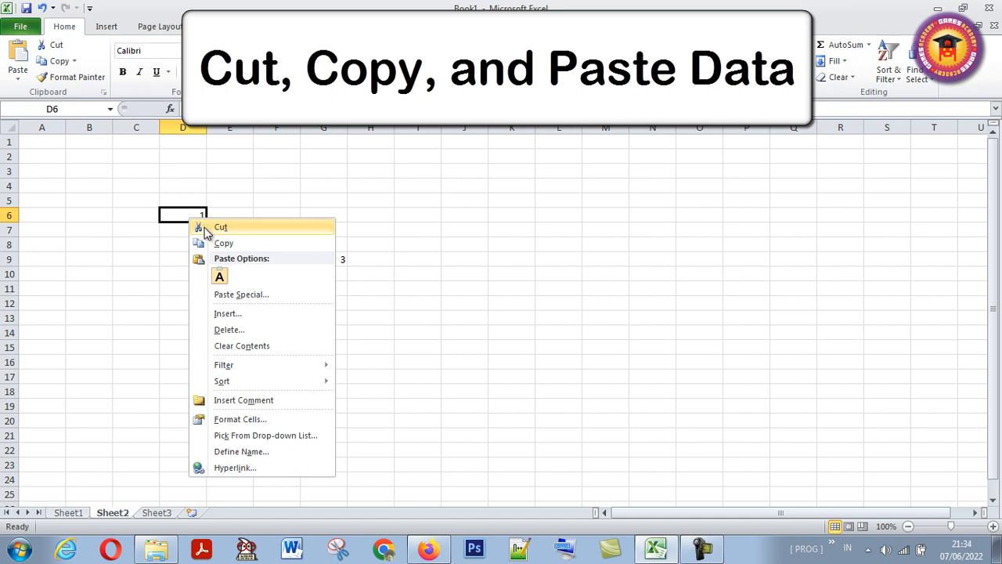
left_click(206, 229)
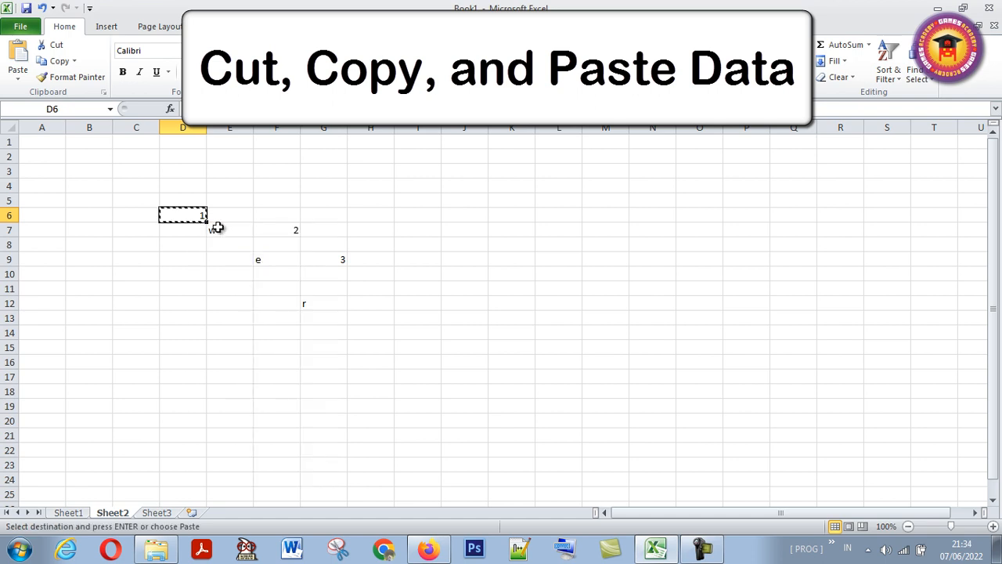
left_click(425, 216)
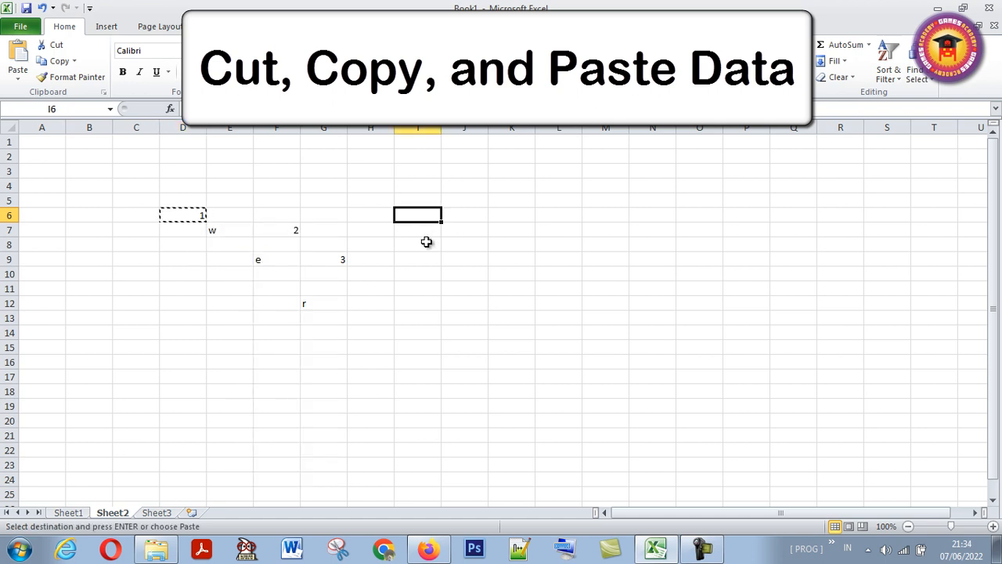
right_click(430, 210)
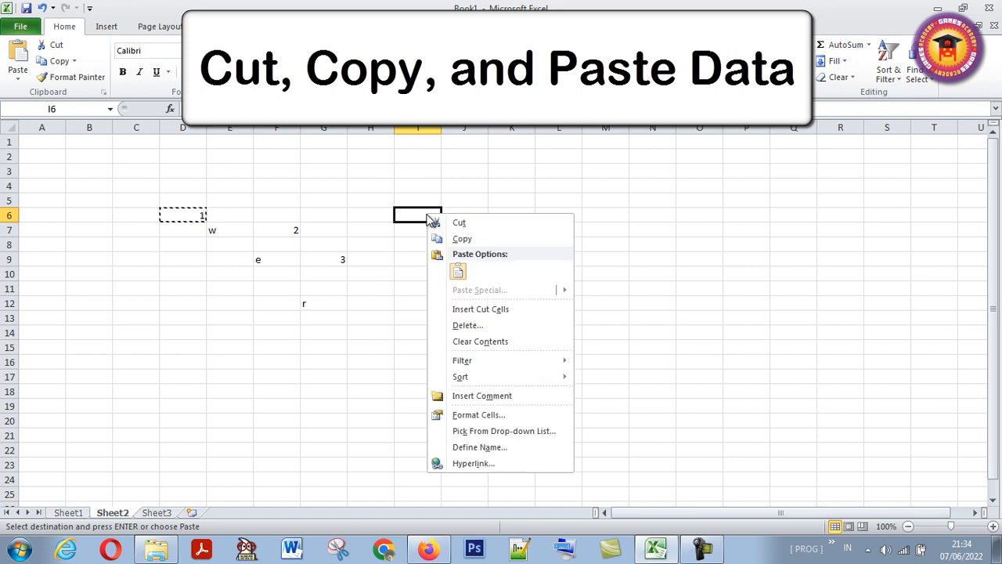
left_click(461, 273)
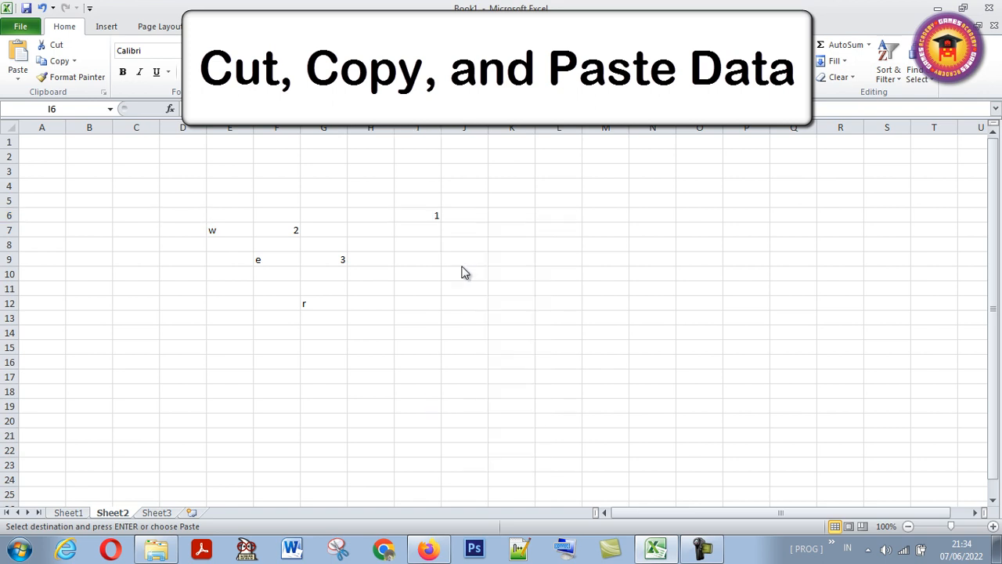
left_click(391, 245)
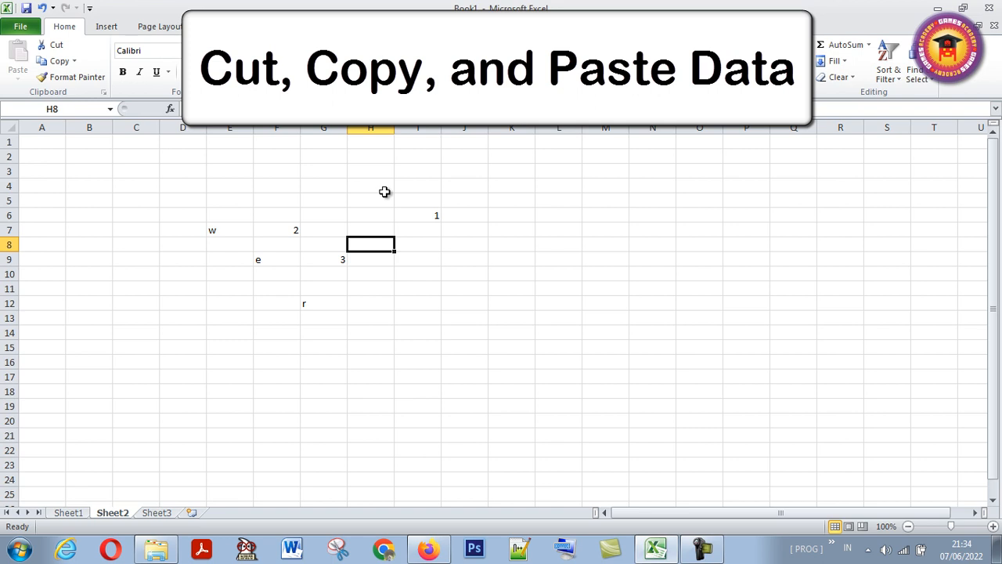
Cut the w from cell E7 and paste it into cell I7, ending with cell I6 selected
left_click(223, 231)
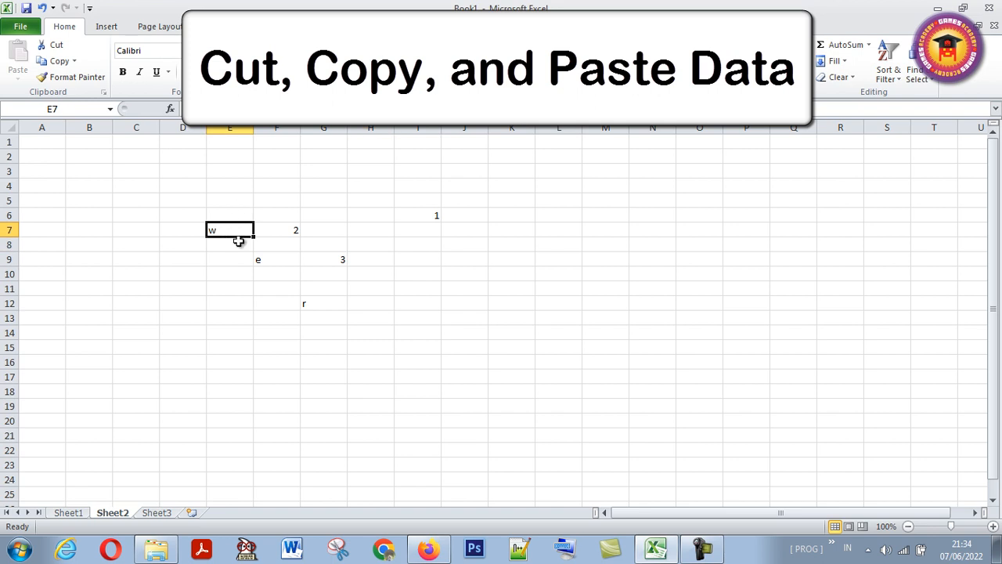
key("ctrl+c")
left_click(431, 231)
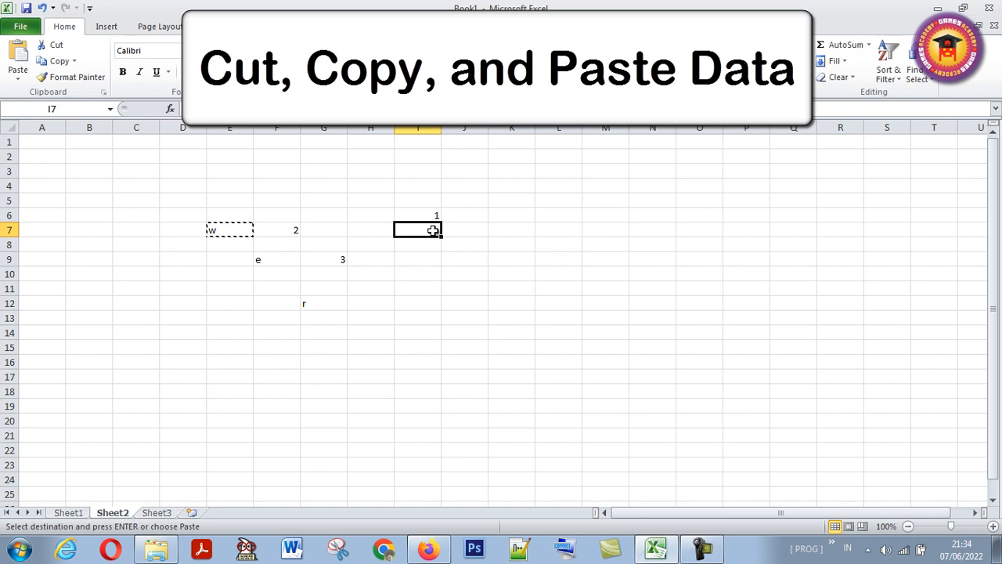
key("ctrl+v")
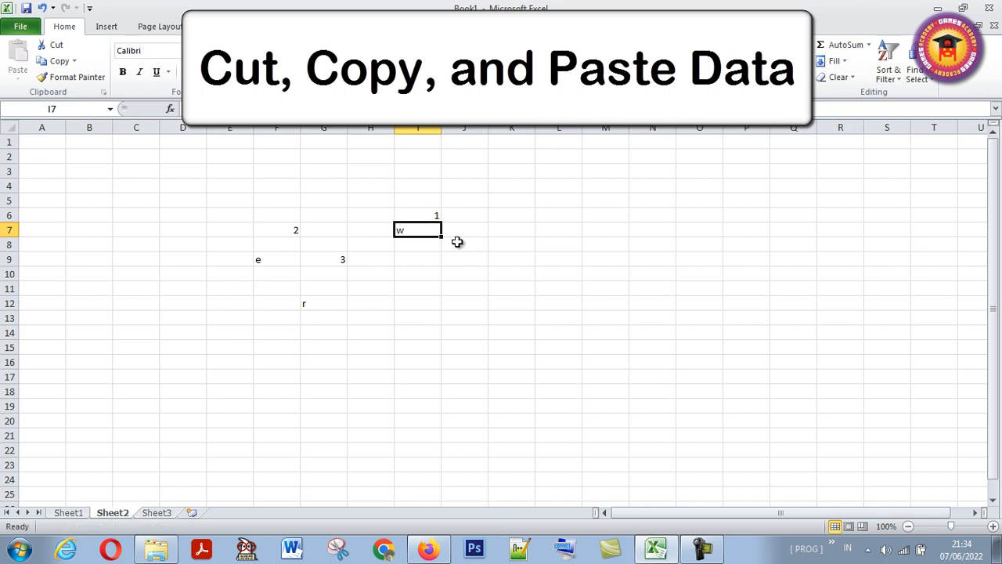
left_click(429, 274)
left_click(431, 217)
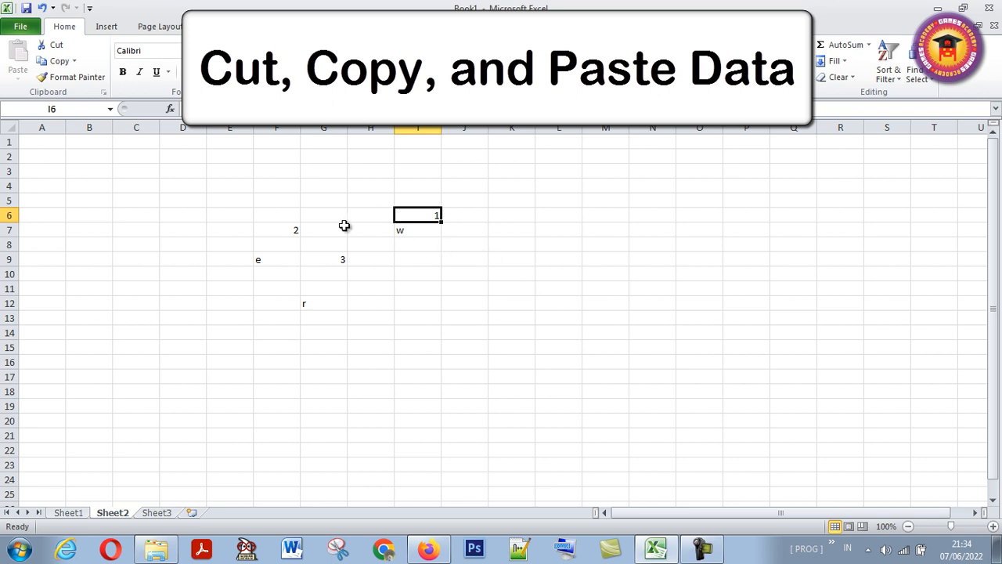
Copy the 2 in cell F7 and paste it into cell J7, ending with cell G9 selected
left_click(292, 228)
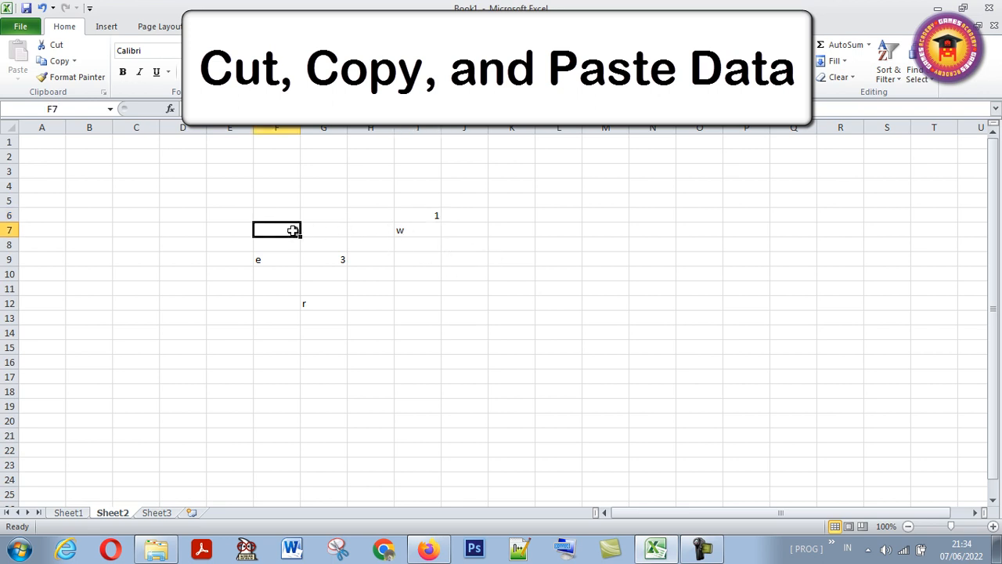
right_click(293, 229)
left_click(338, 257)
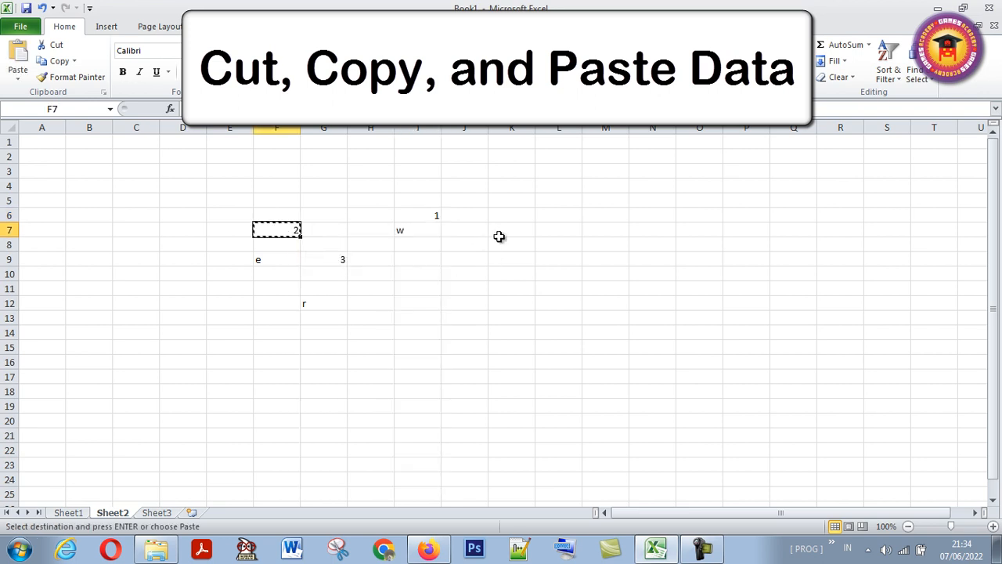
left_click(473, 229)
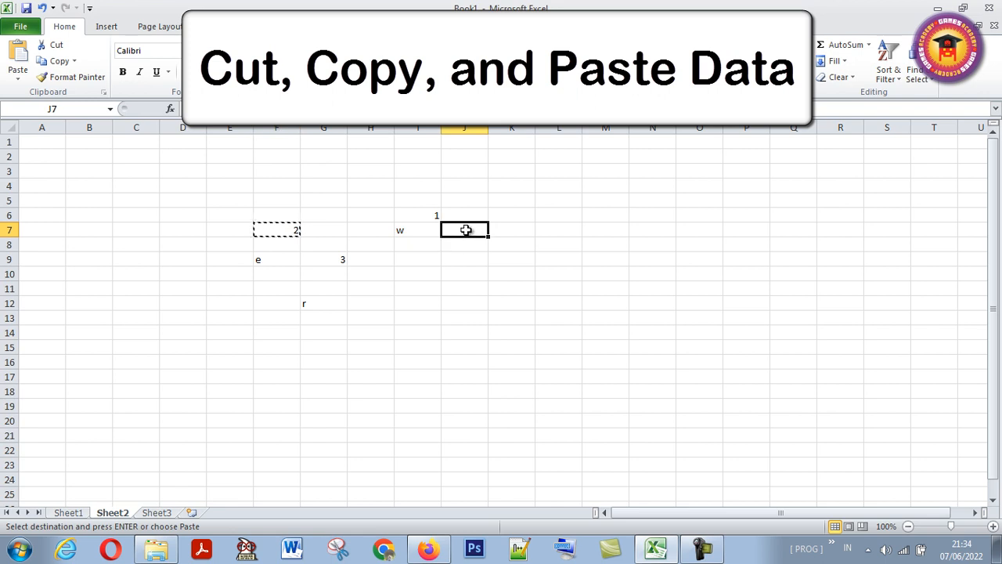
right_click(469, 231)
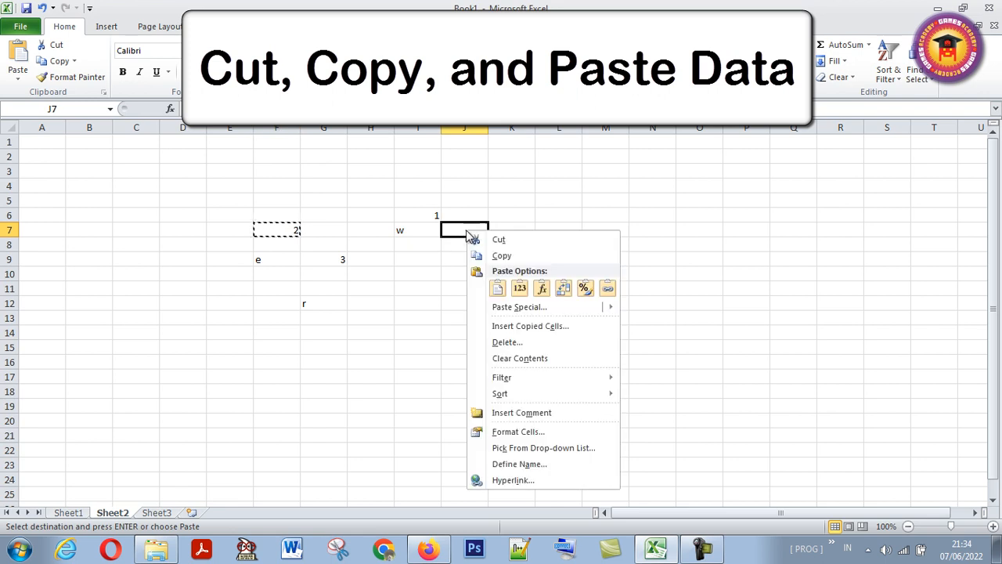
left_click(498, 288)
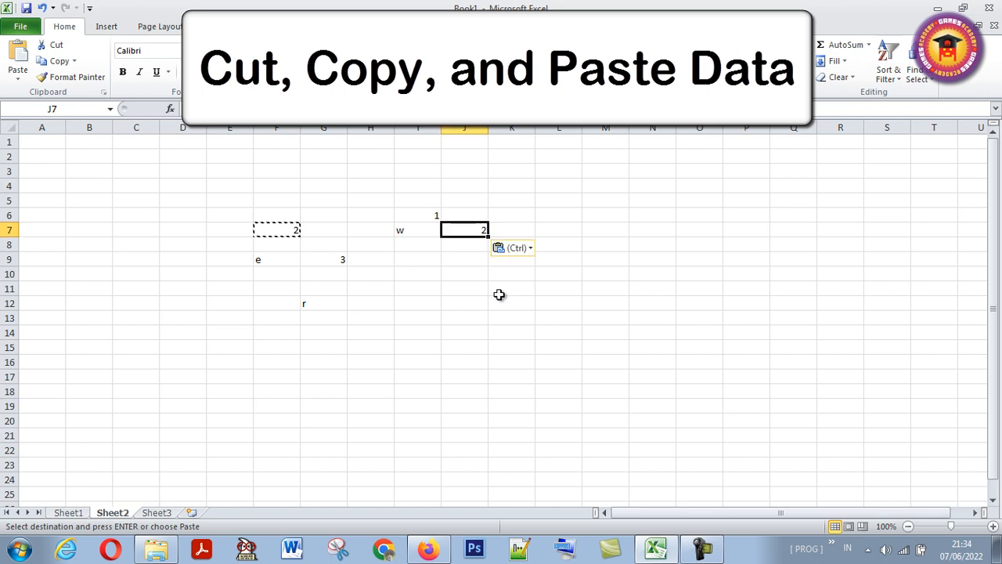
left_click(445, 289)
left_click(344, 262)
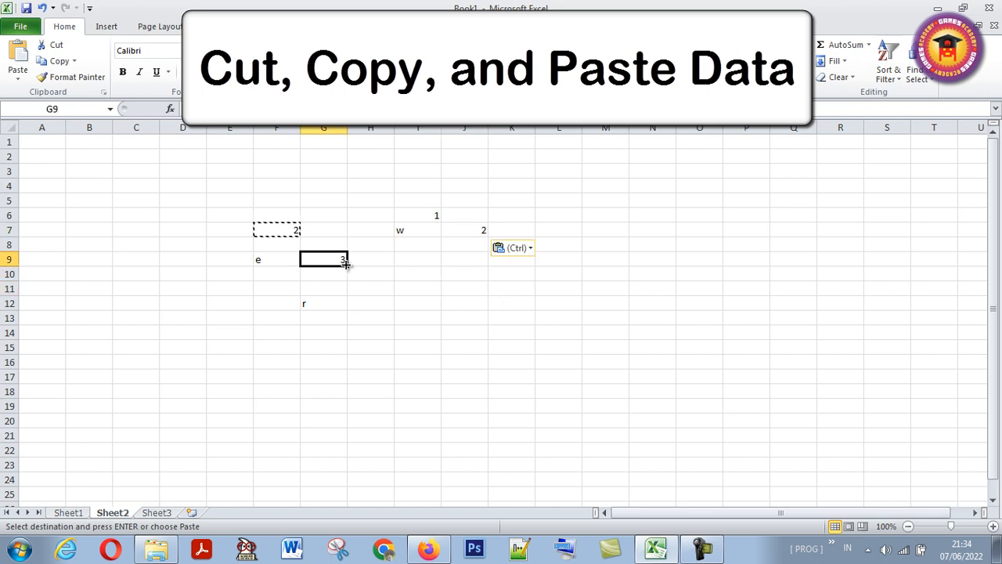
Copy the 2 in cell J7 and paste it into cell L8, ending with cell F7 selected
left_click(480, 231)
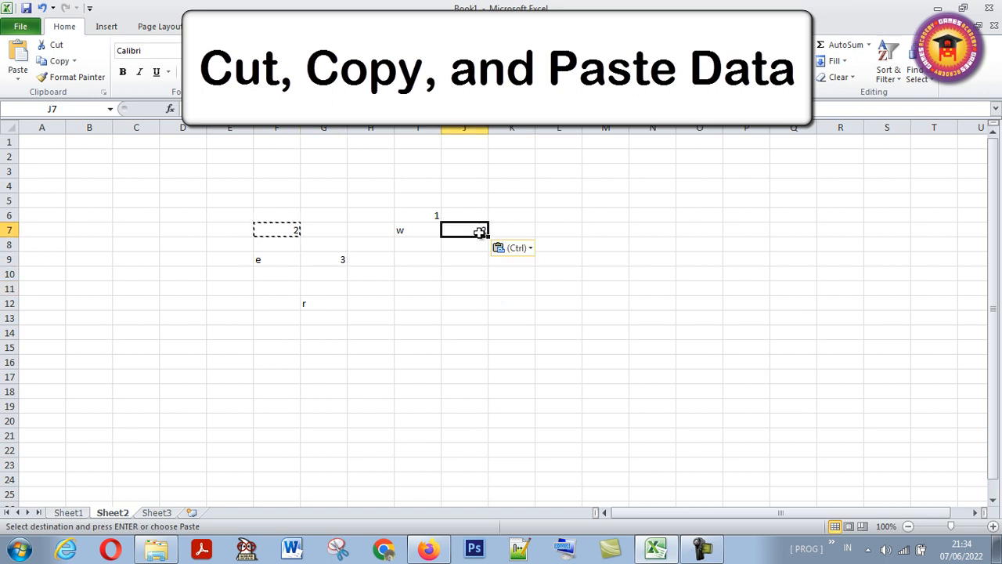
key("ctrl+c")
left_click(562, 237)
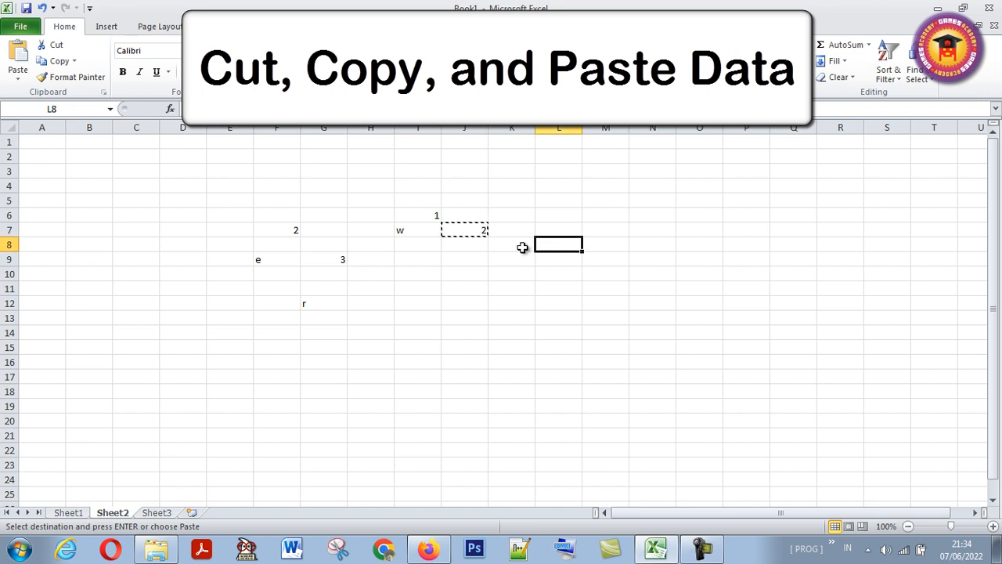
key("ctrl+v")
left_click(555, 303)
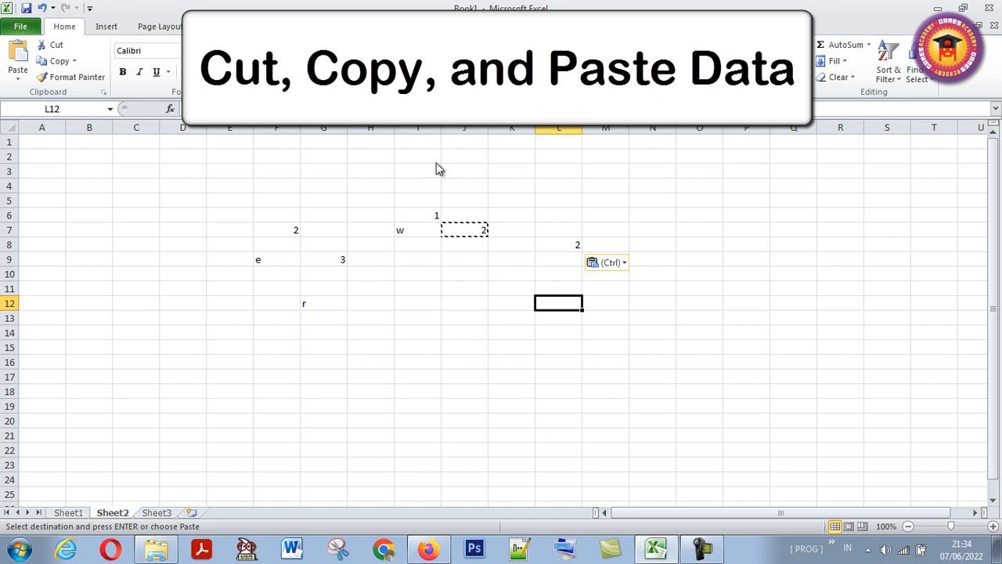
left_click(286, 229)
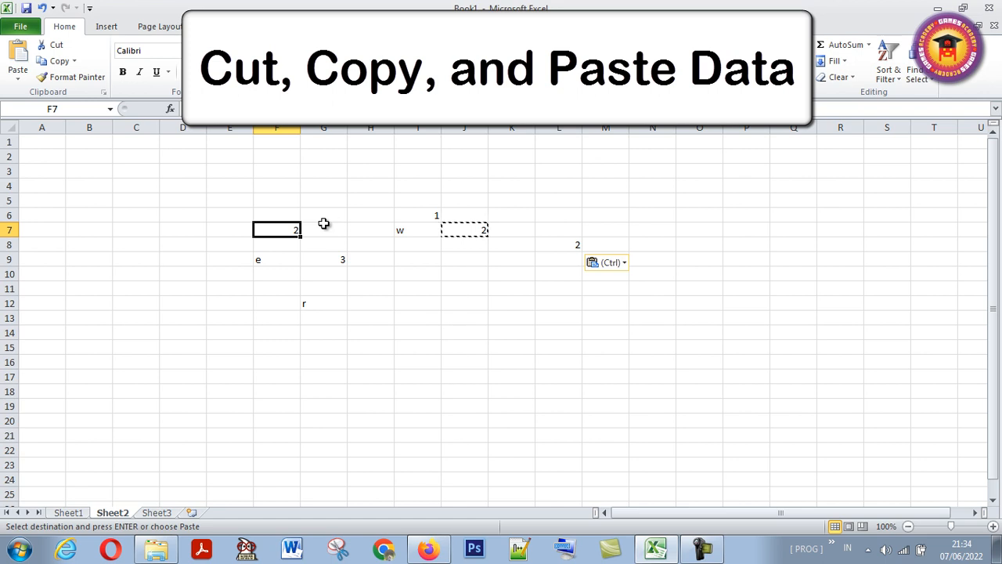
Examine the paste options offered for cell F7, from plain paste to Paste Link, without applying any of them
right_click(287, 230)
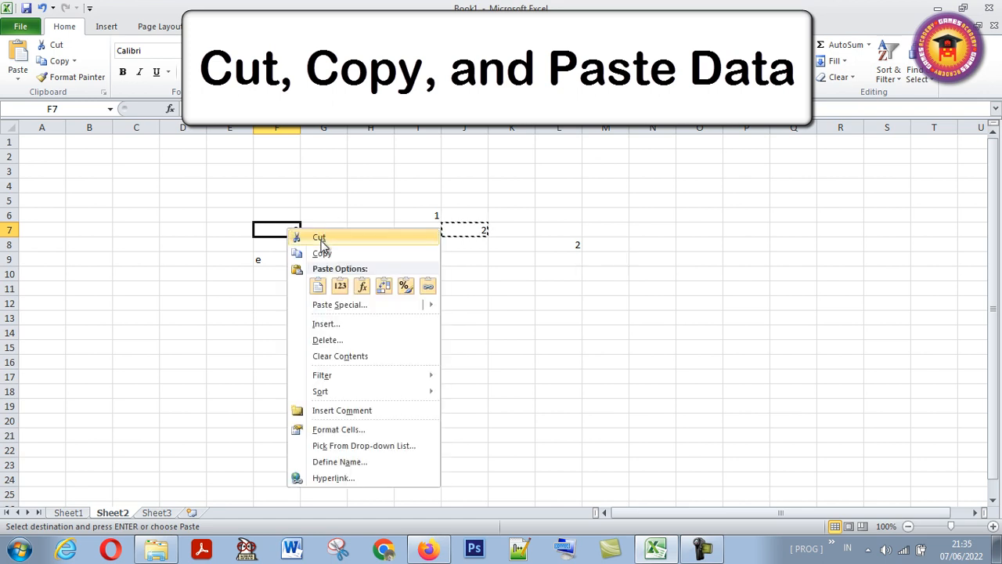
left_click(319, 287)
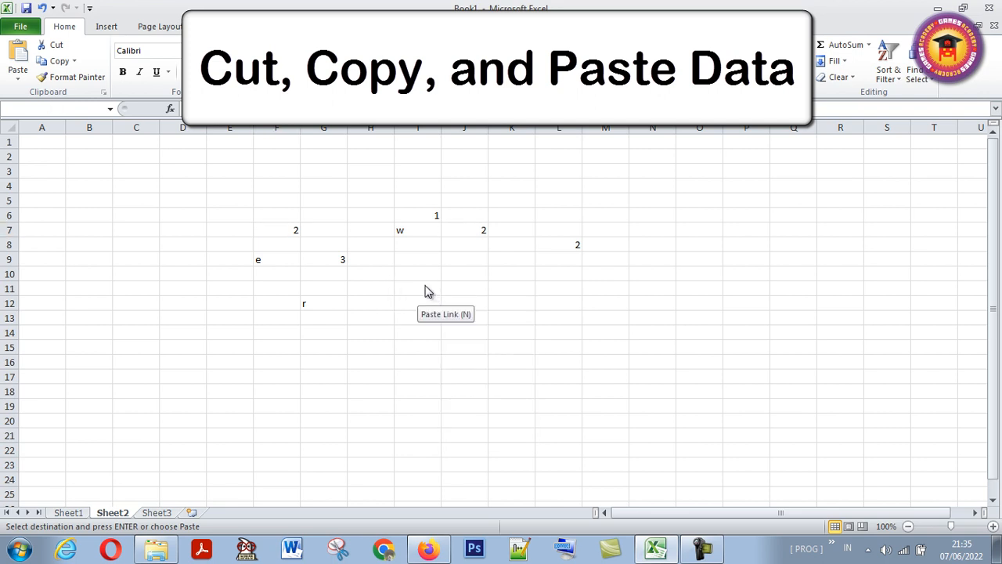
key("Escape")
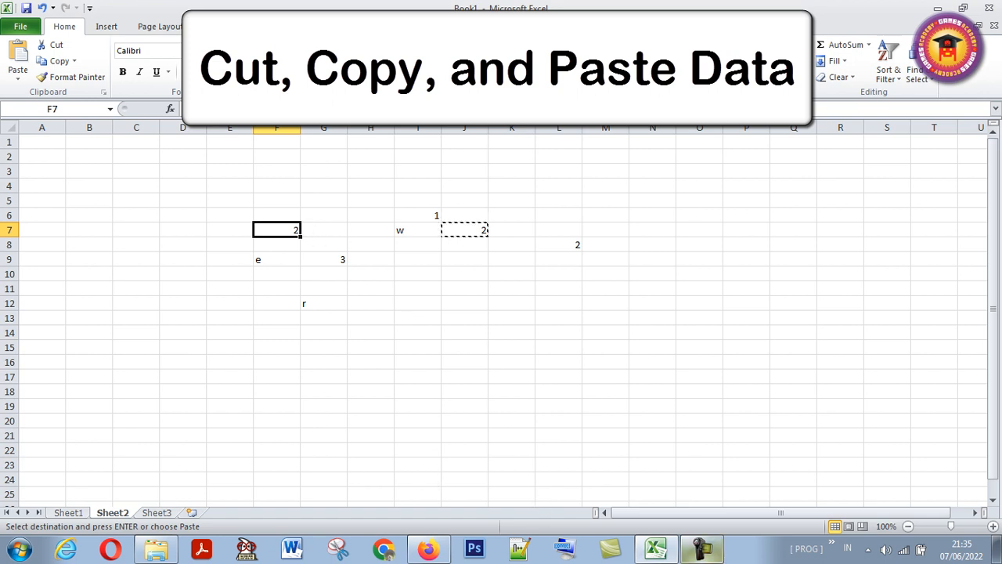
left_click(715, 559)
left_click(743, 474)
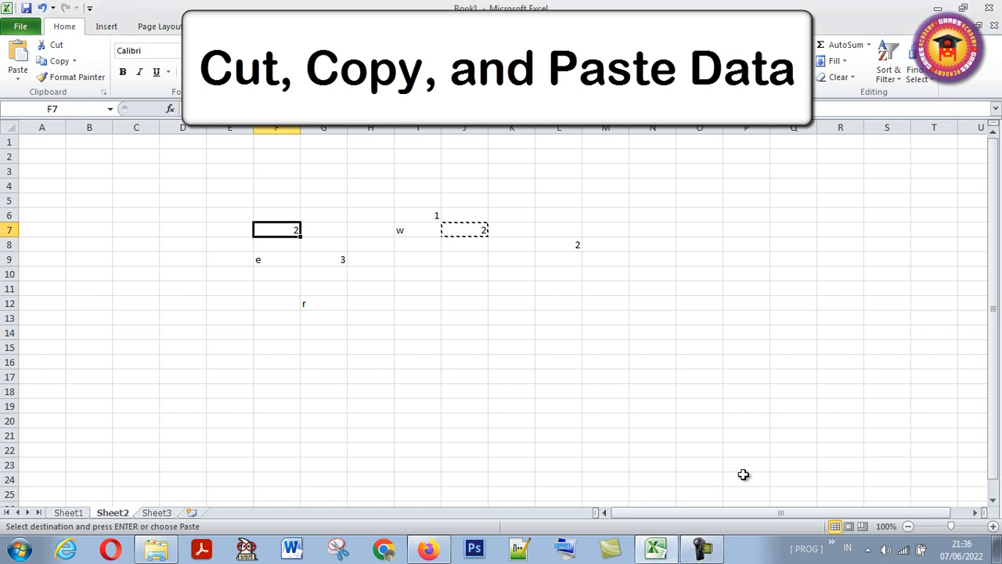
left_click(718, 557)
left_click(720, 560)
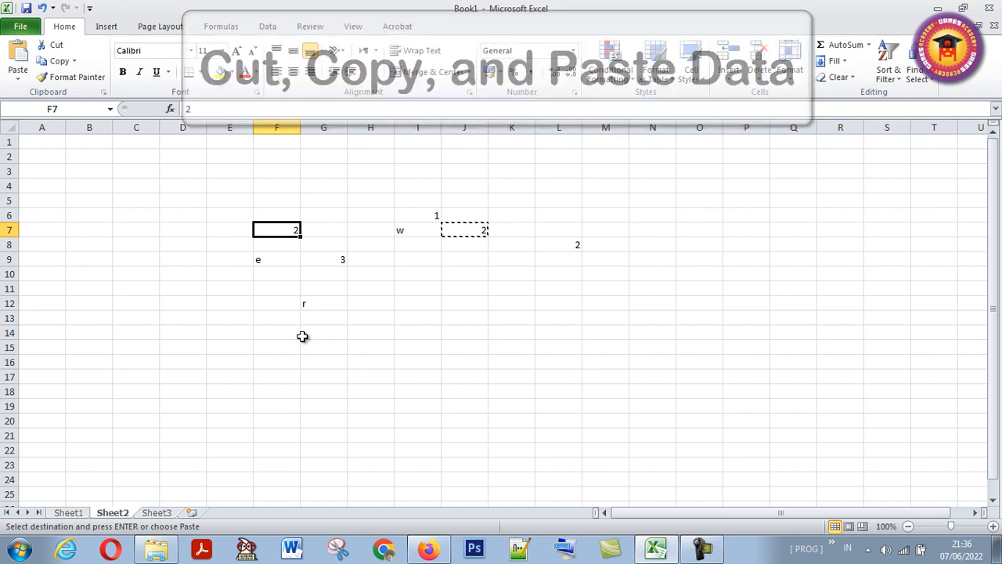
Cut the 2 from cell F7 and paste it into cell H12
left_click(368, 330)
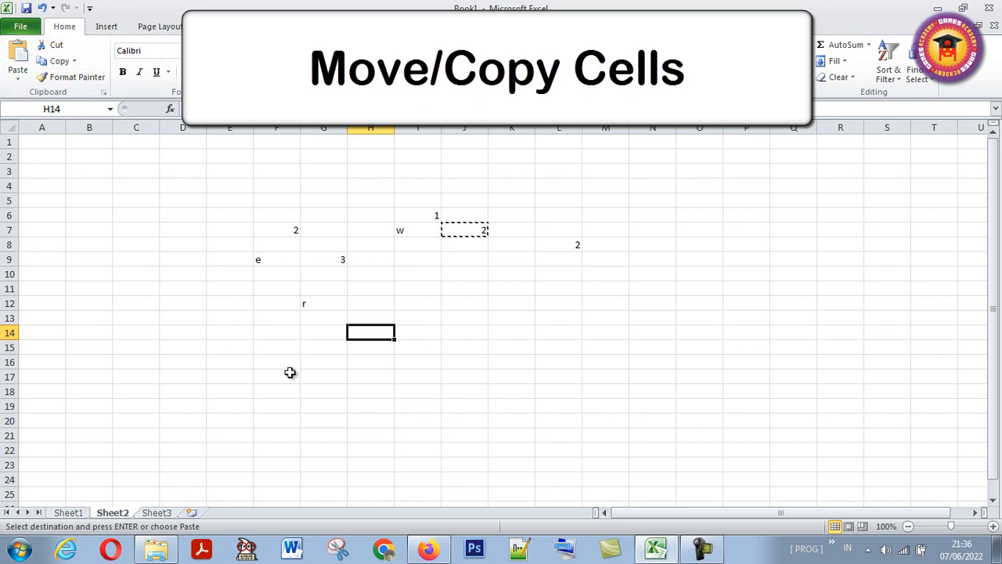
left_click(283, 227)
left_click(48, 45)
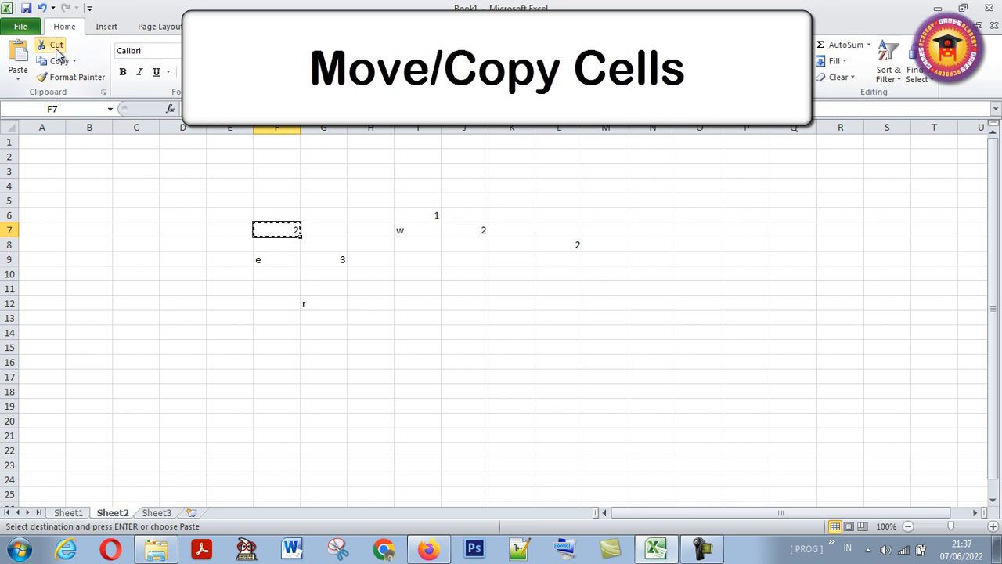
left_click(372, 302)
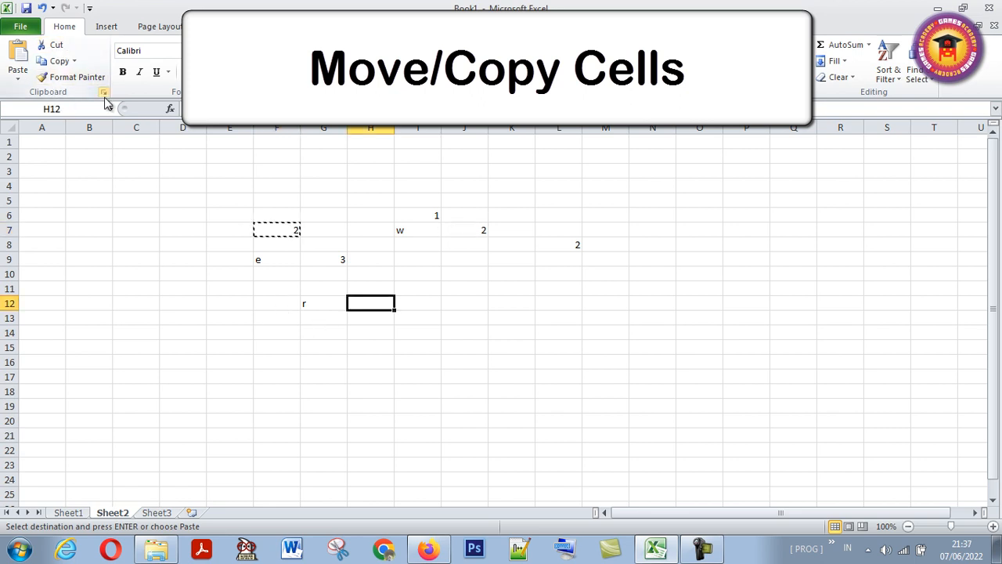
left_click(17, 54)
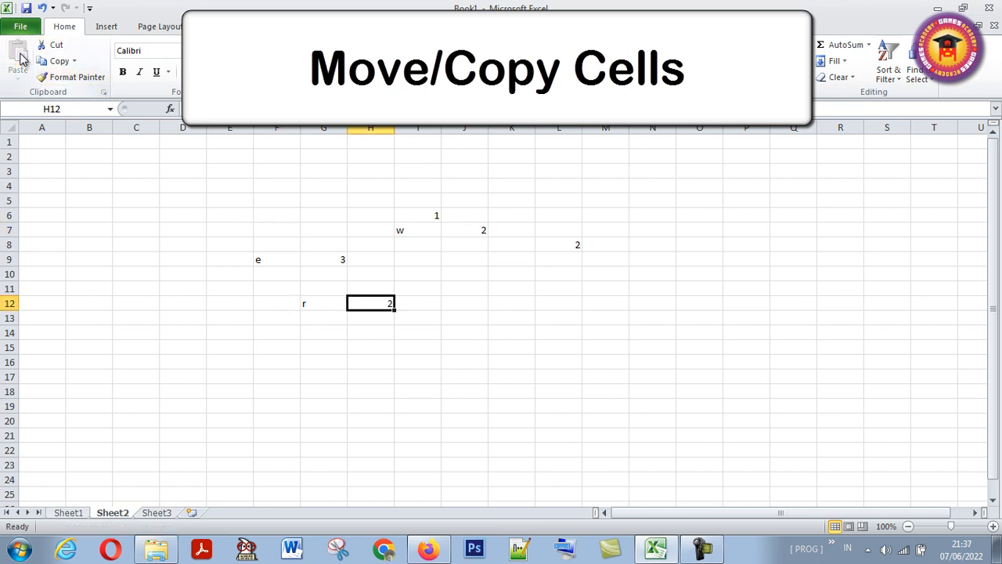
Copy the e in cell F9 and paste it into cell F16, ending with cell L13 selected
left_click(261, 261)
left_click(53, 60)
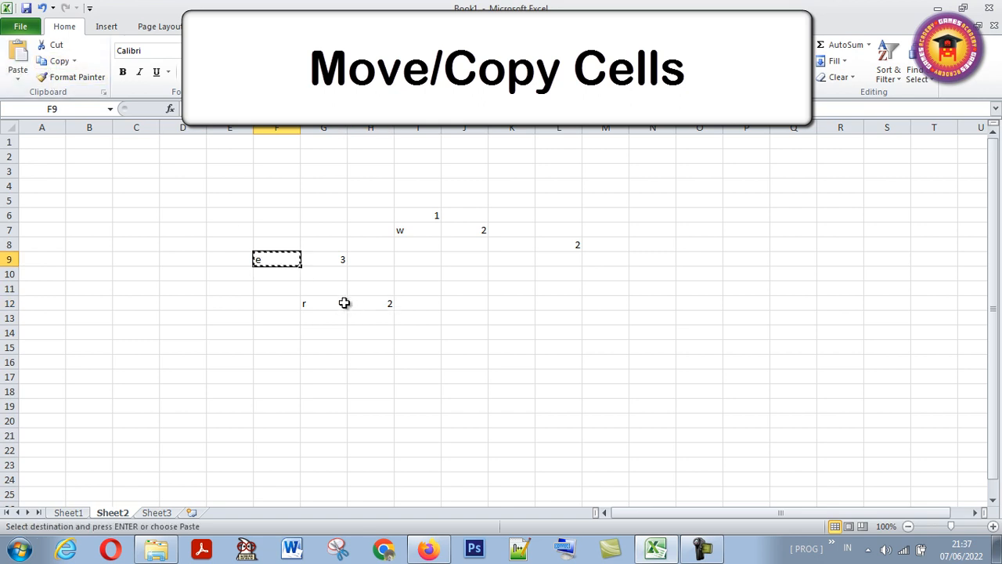
left_click(254, 358)
left_click(17, 55)
left_click(571, 321)
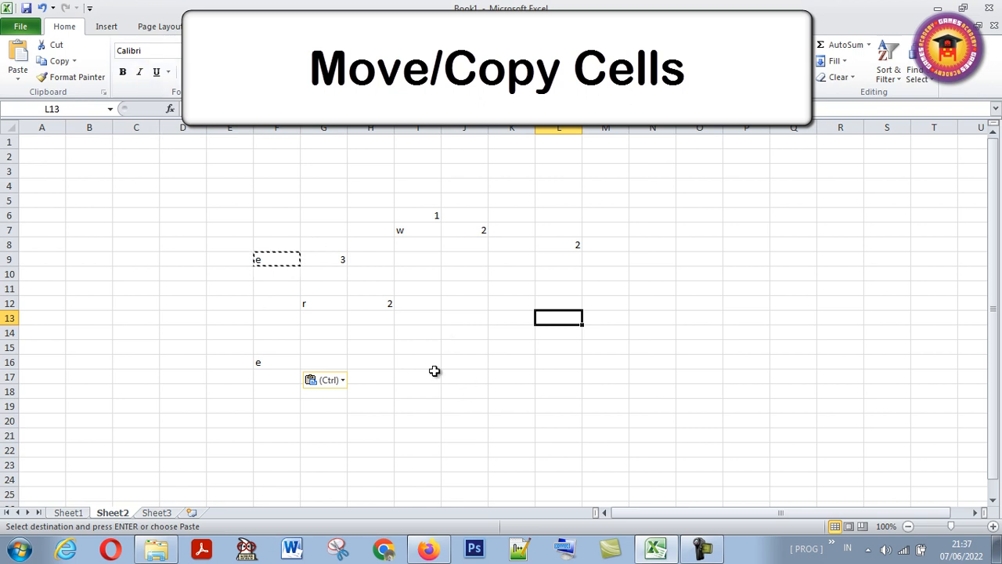
left_click(704, 551)
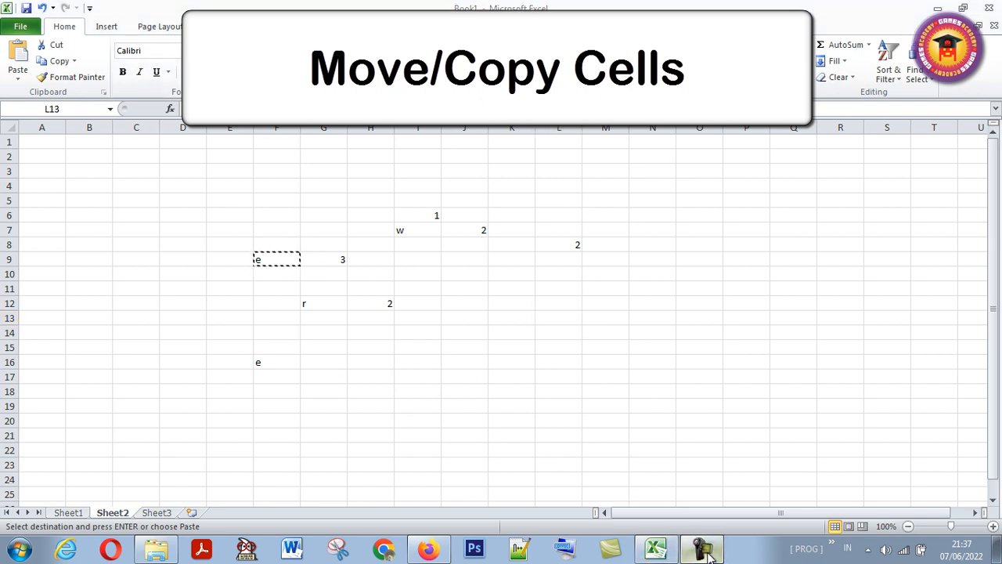
left_click(704, 551)
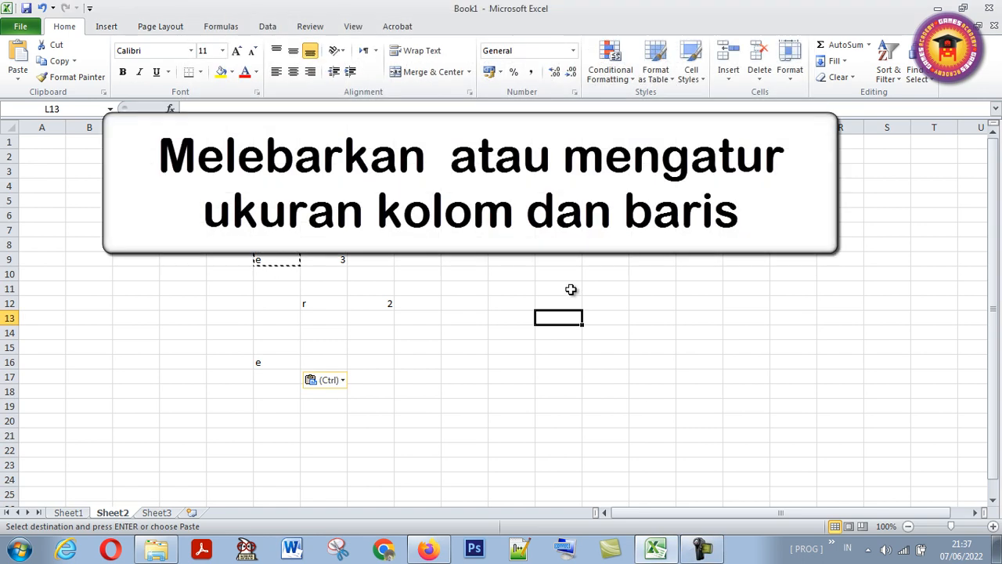
Select cell F11 and increase the height of its row with an exact Row Height value
left_click(443, 275)
double_click(382, 318)
left_click(277, 170)
left_click(269, 292)
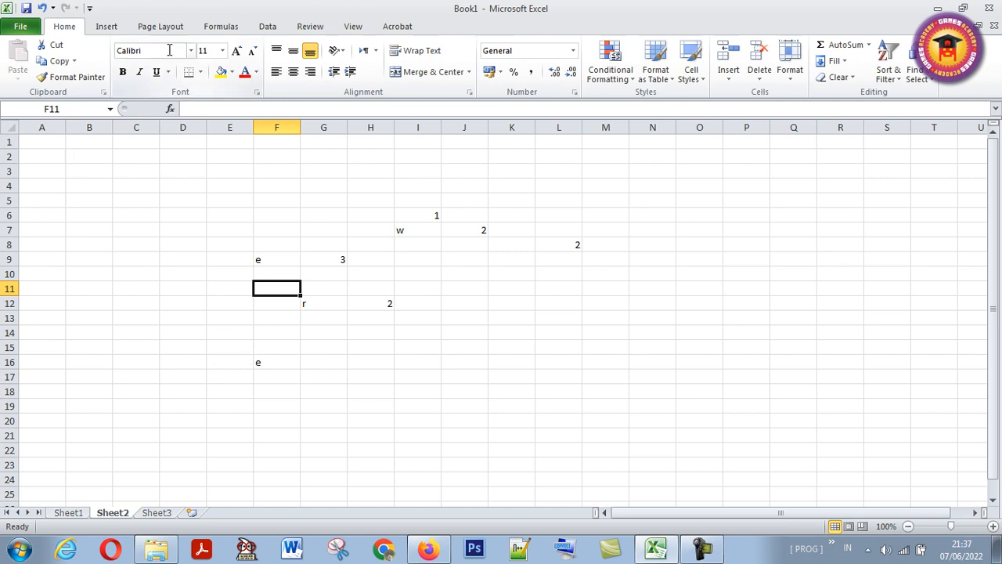
left_click(789, 79)
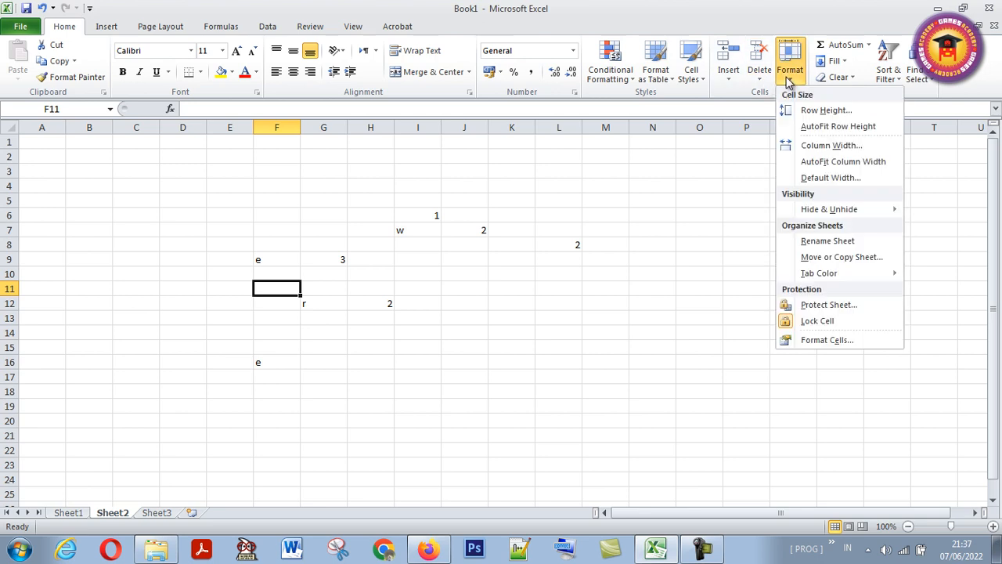
left_click(834, 111)
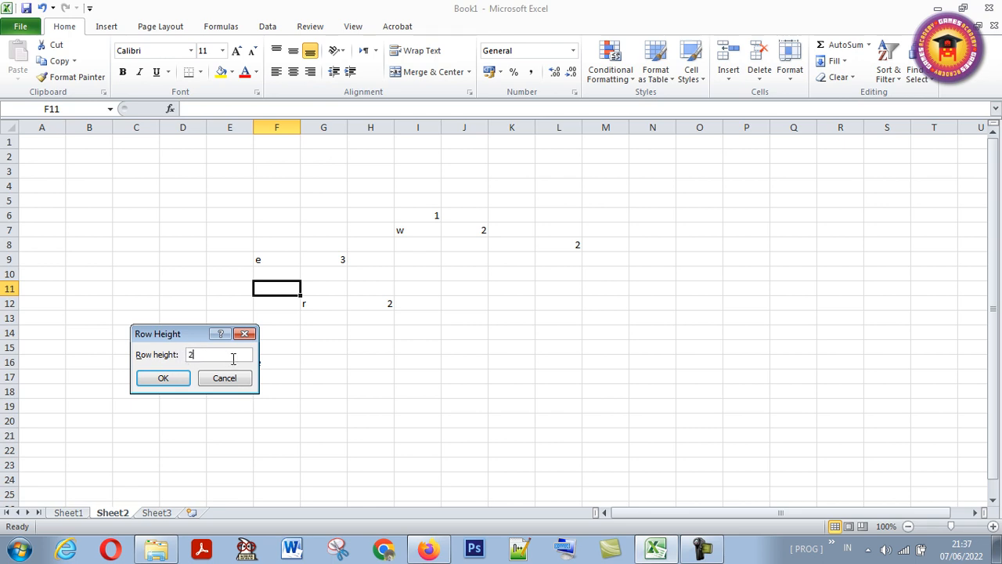
left_click(162, 378)
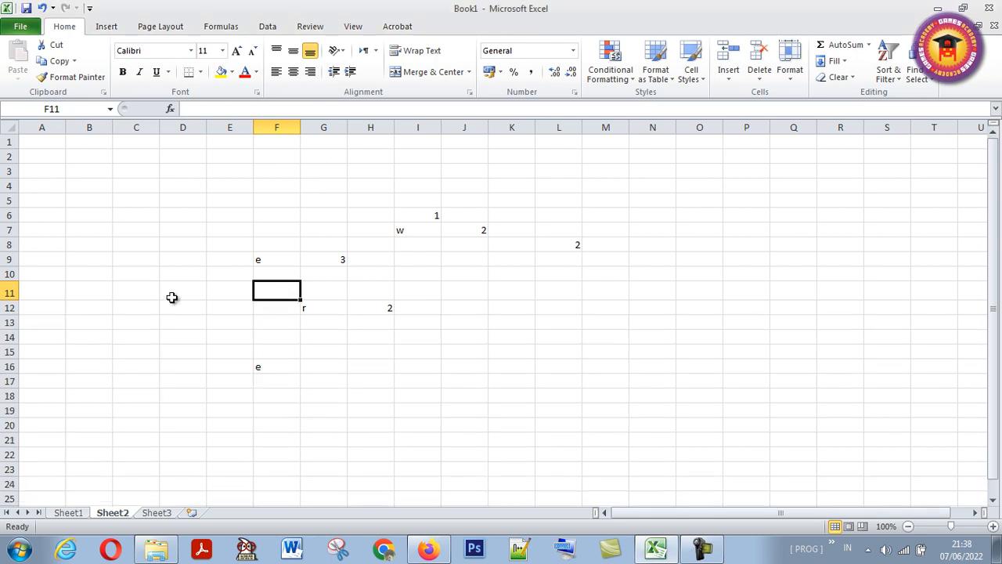
Set the width of column F to 4
left_click(790, 78)
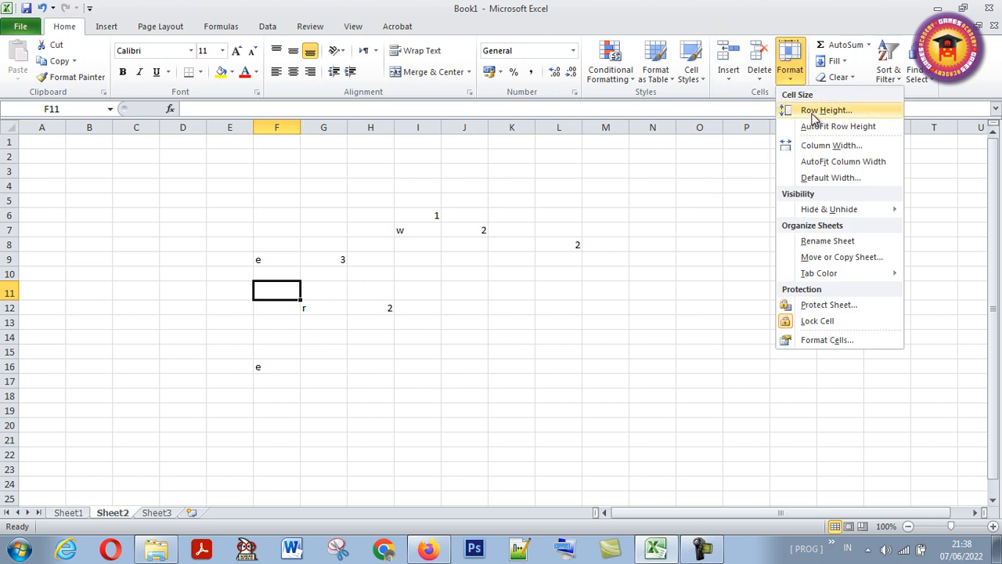
left_click(845, 144)
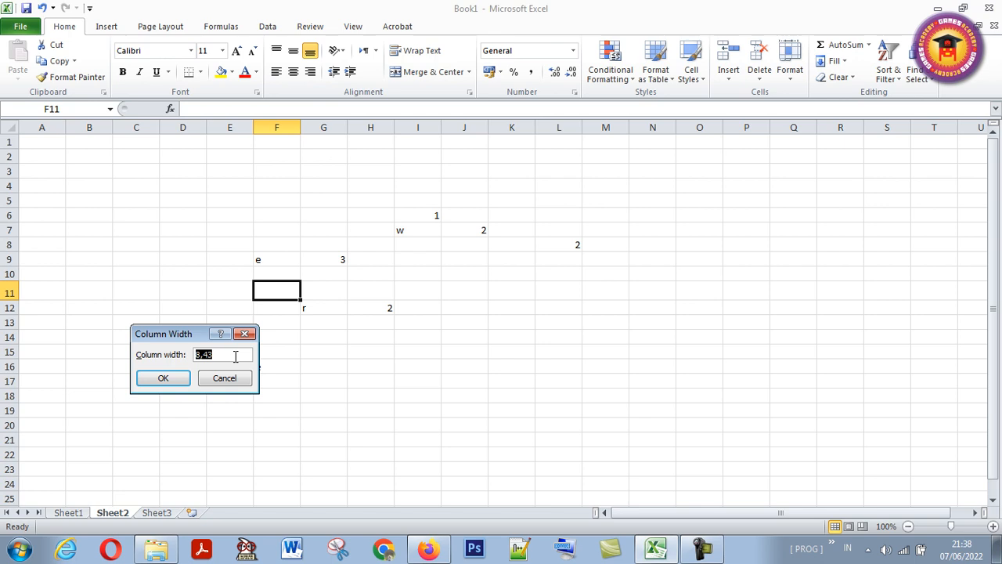
type("4")
left_click(177, 379)
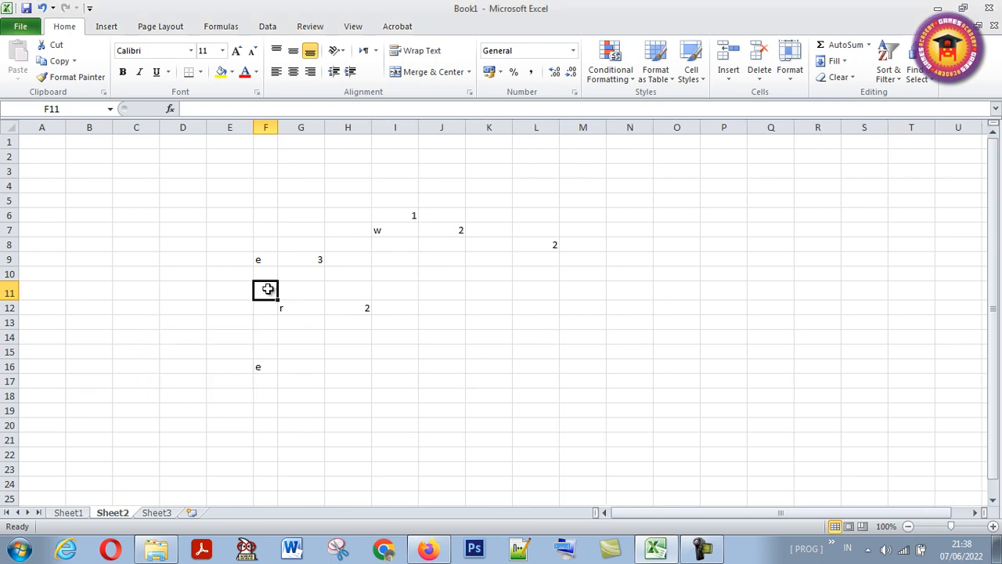
Review the row height and column width options available for cell F11 without changing any of them
left_click(305, 282)
left_click(265, 291)
left_click(793, 70)
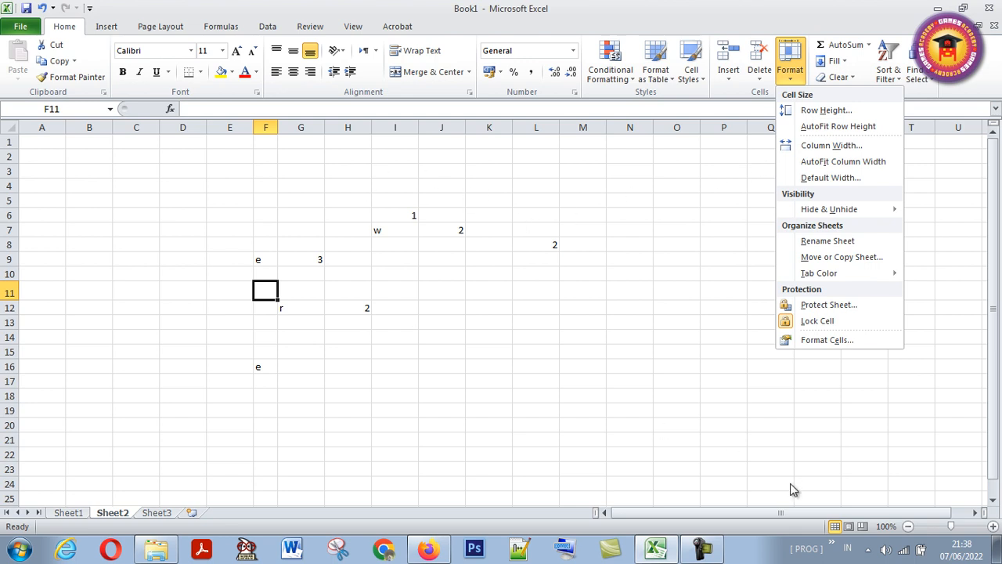
left_click(653, 338)
left_click(701, 552)
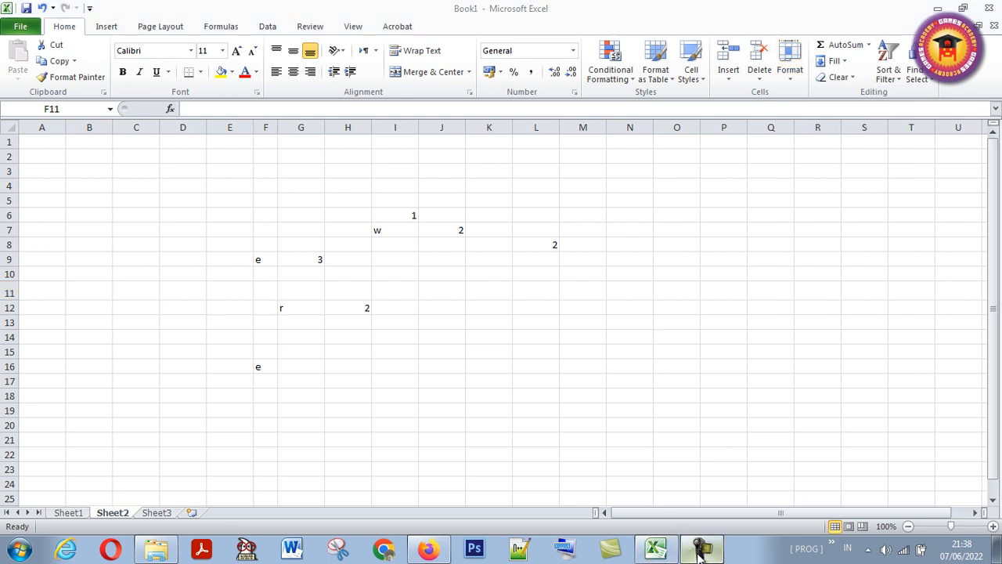
left_click(701, 552)
left_click(347, 244)
left_click(663, 233)
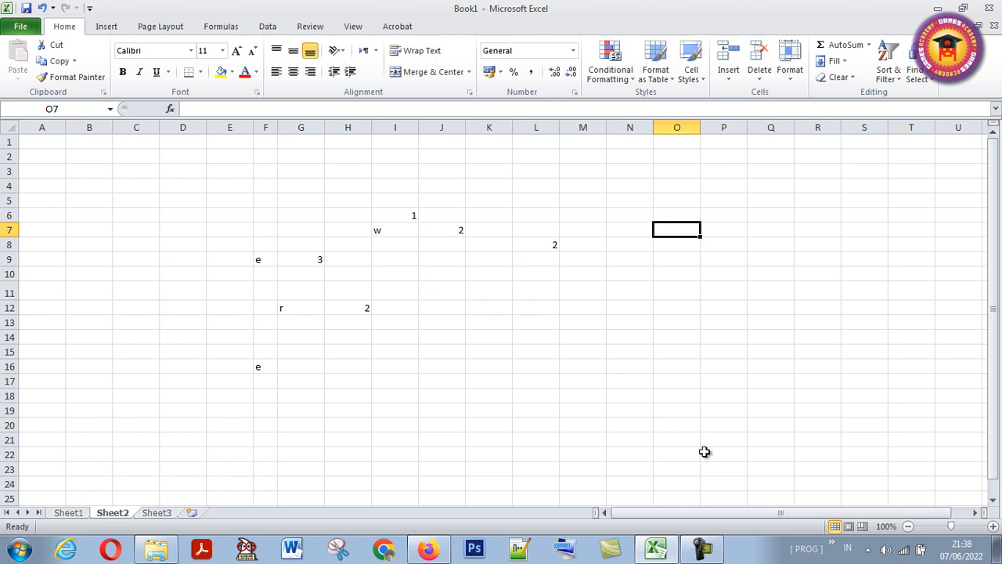
left_click(701, 548)
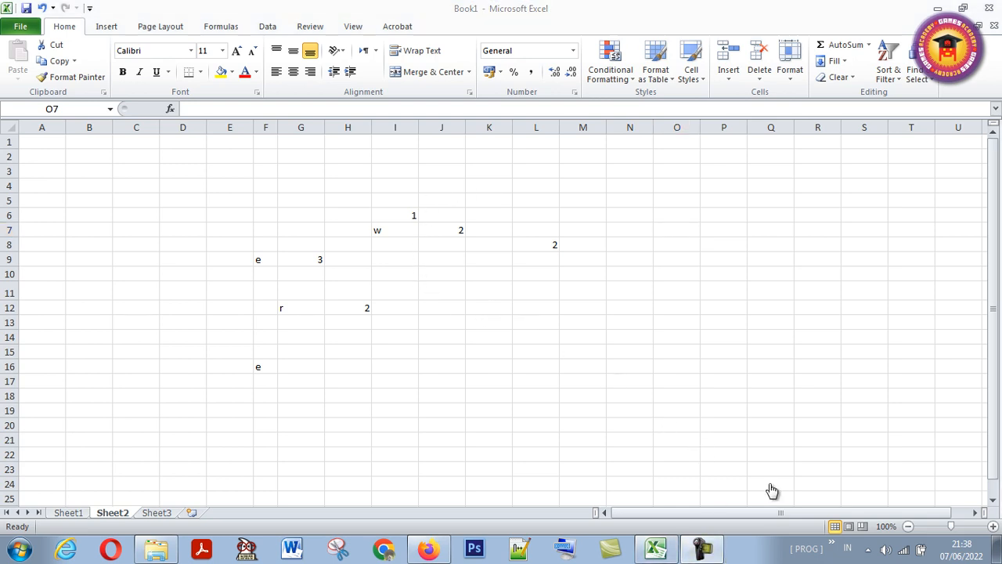